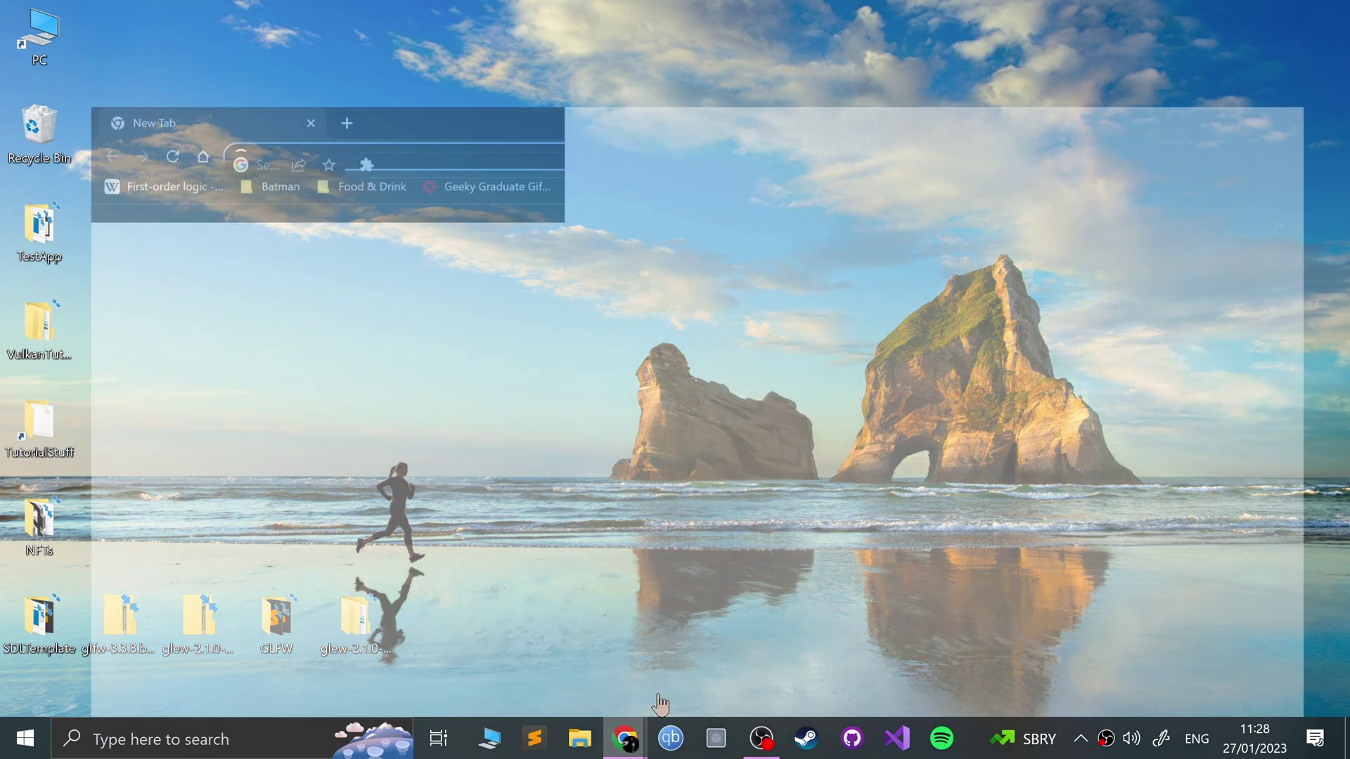
- Bring up Chrome and load the pcsx2.net home page
left_click(734, 643)
type("pcsx")
key("Return")
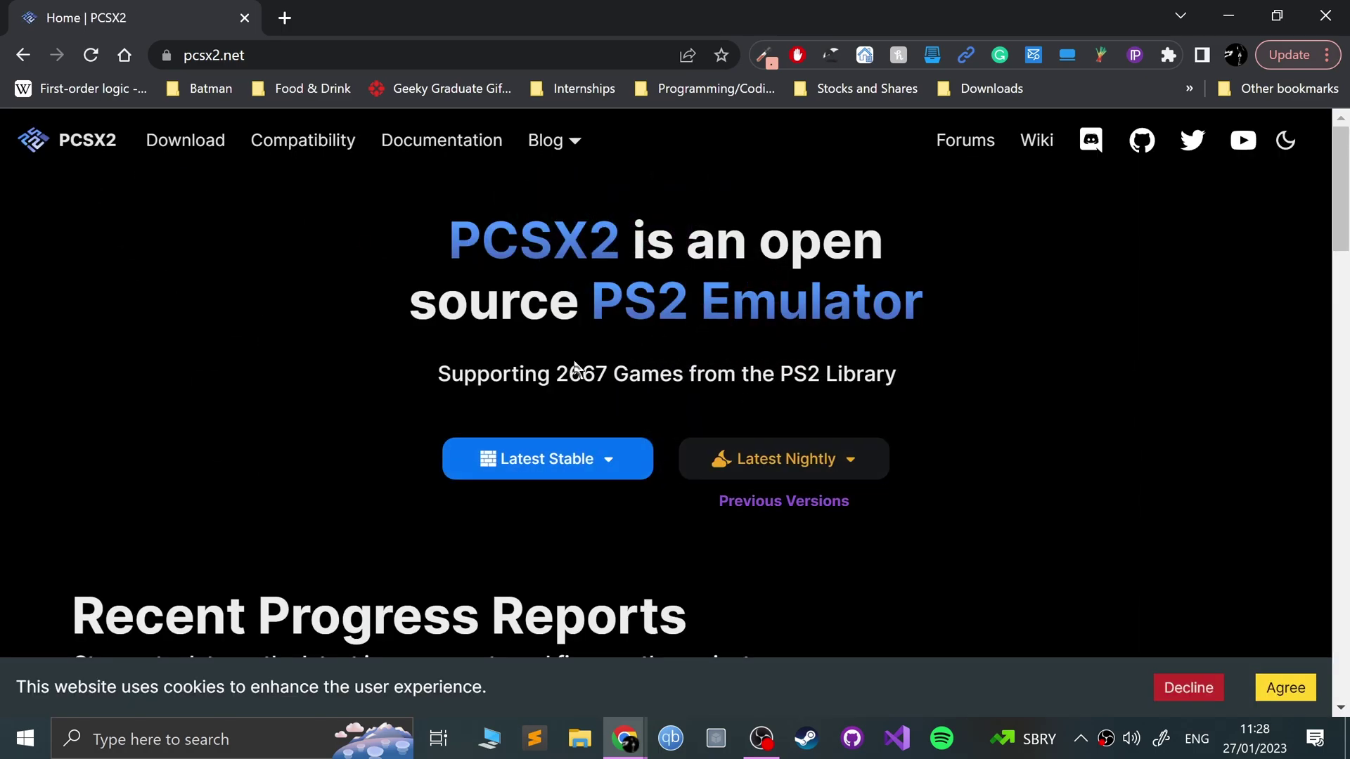
- Open Compatibility Data in a new tab, browse the game list, and focus its search box
middle_click(333, 144)
left_click(338, 17)
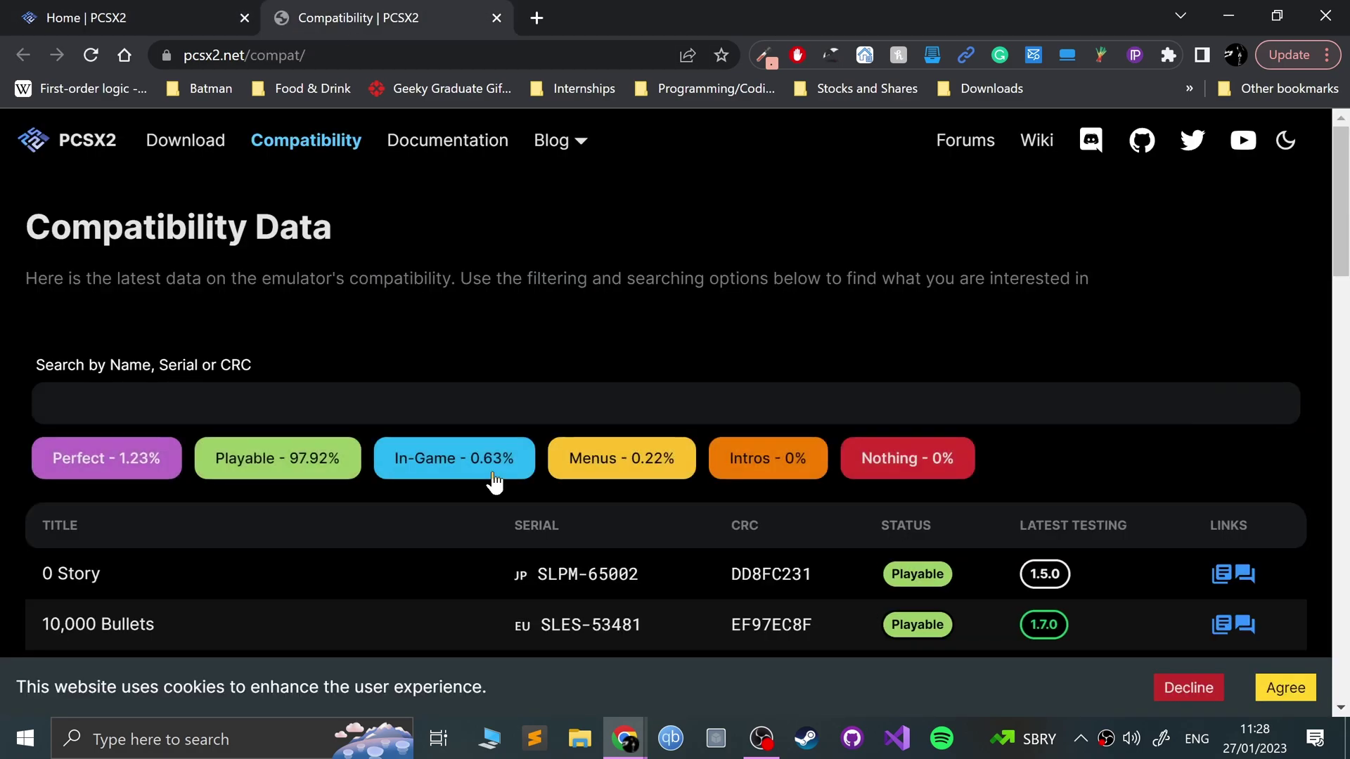
scroll(539, 466, "down", 1)
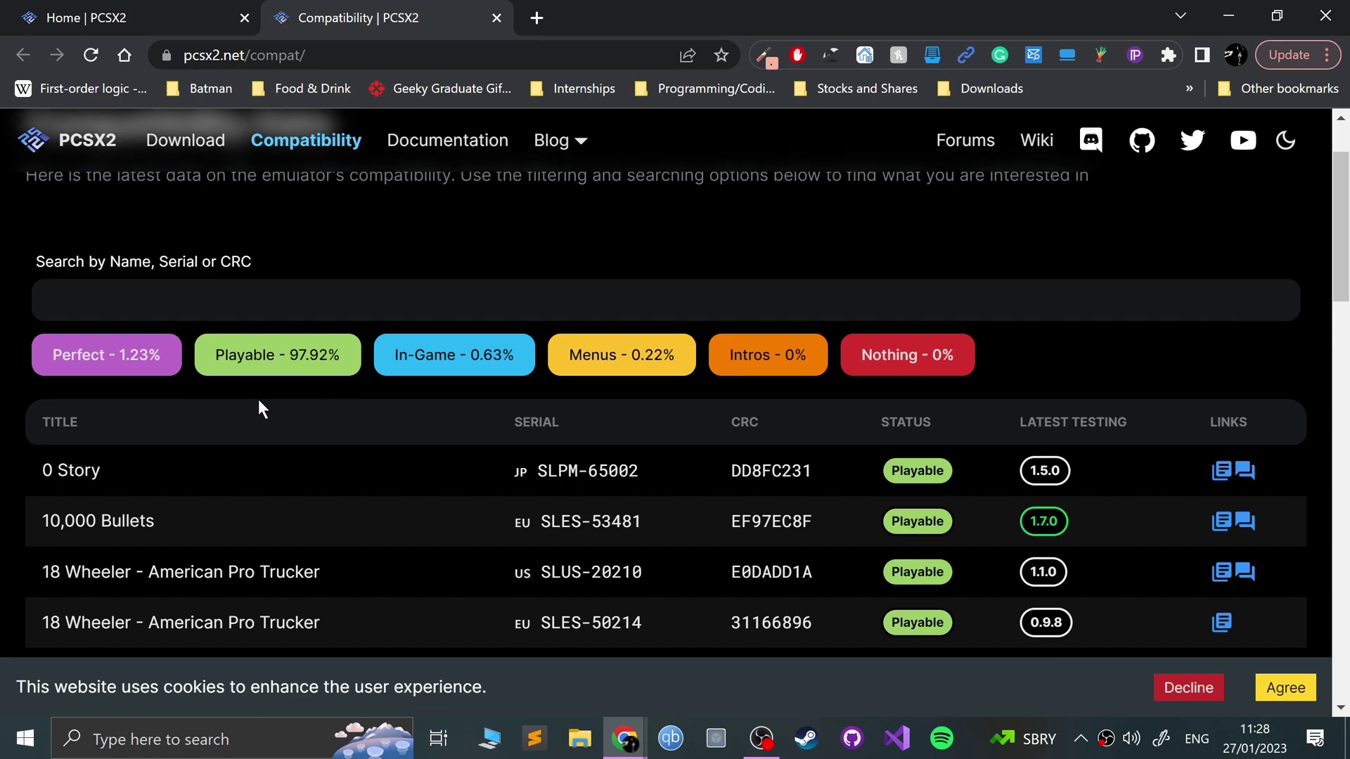
scroll(258, 404, "up", 1)
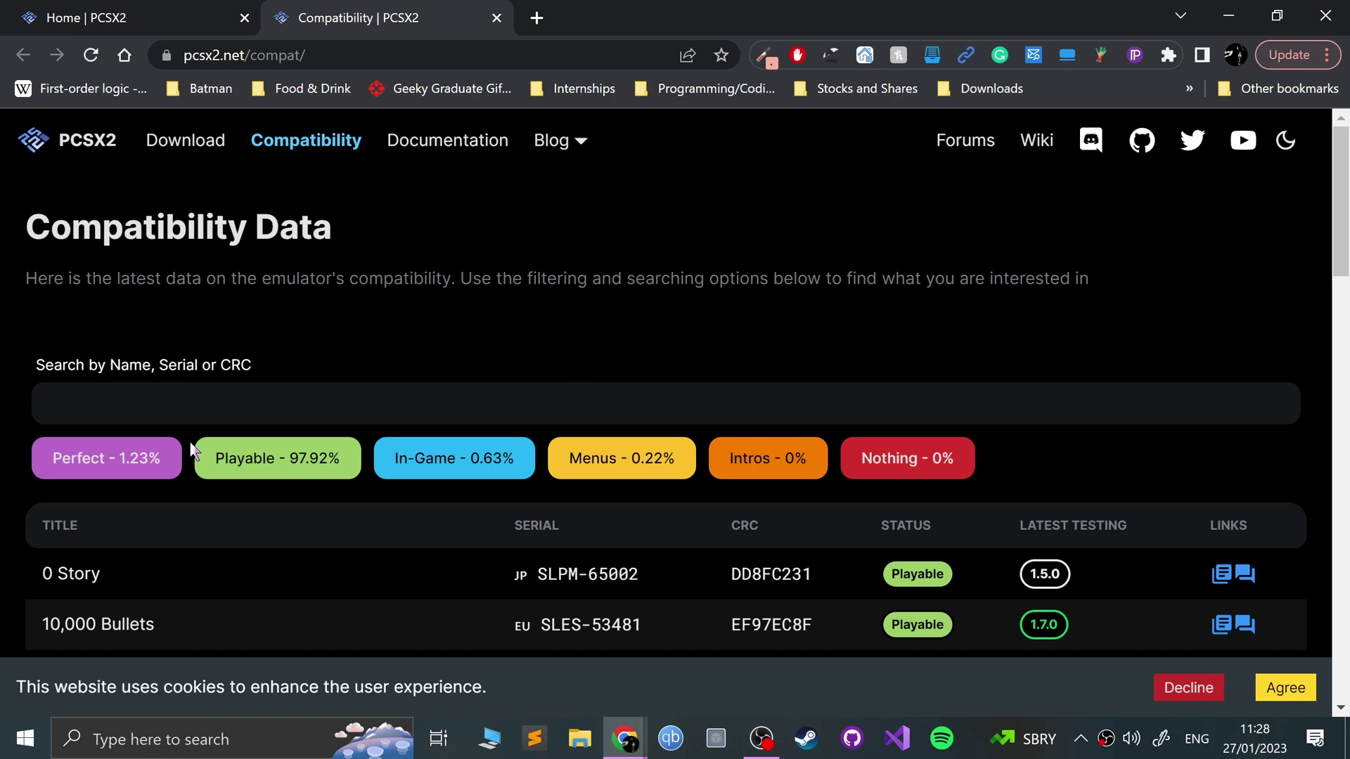
scroll(331, 558, "down", 4)
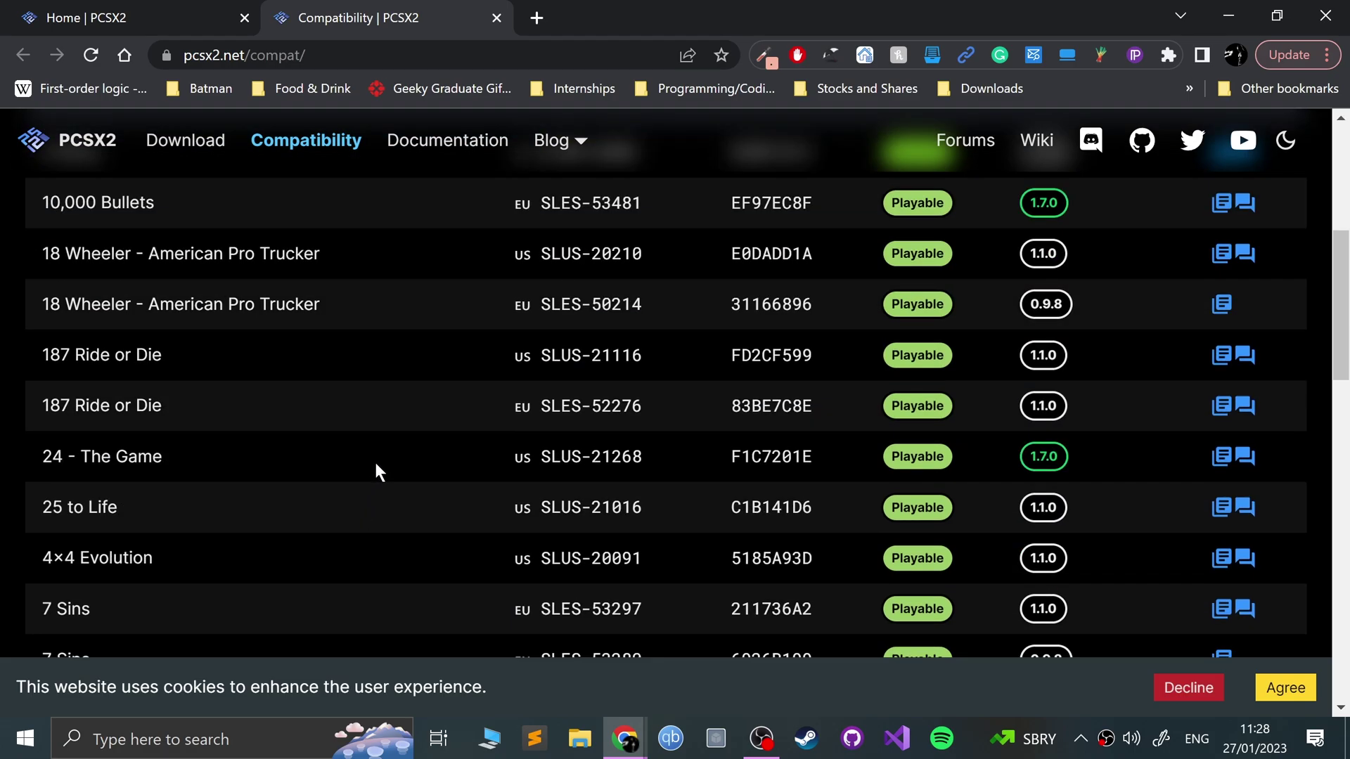
scroll(355, 446, "up", 3)
scroll(509, 398, "up", 1)
left_click(151, 394)
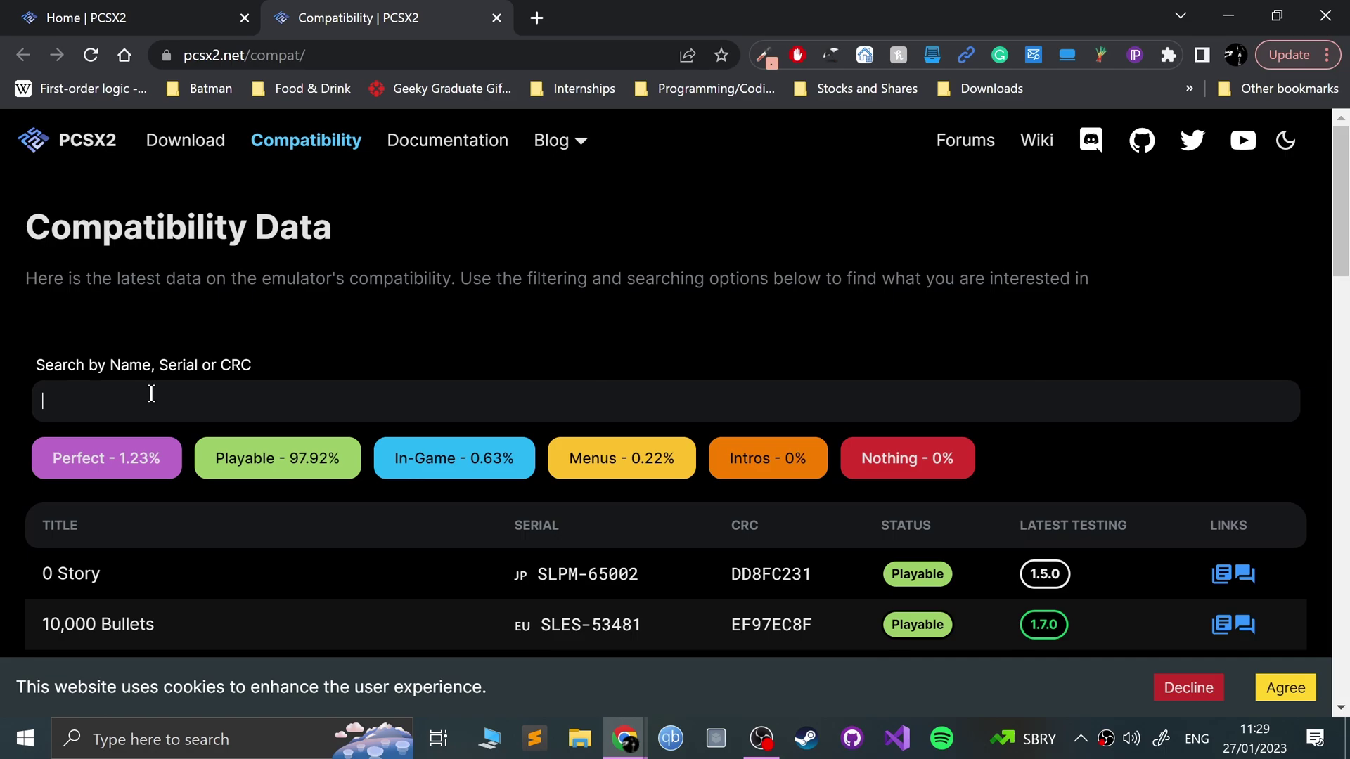
- Filter the compatibility list to titles matching 'crash'
type("crash ni")
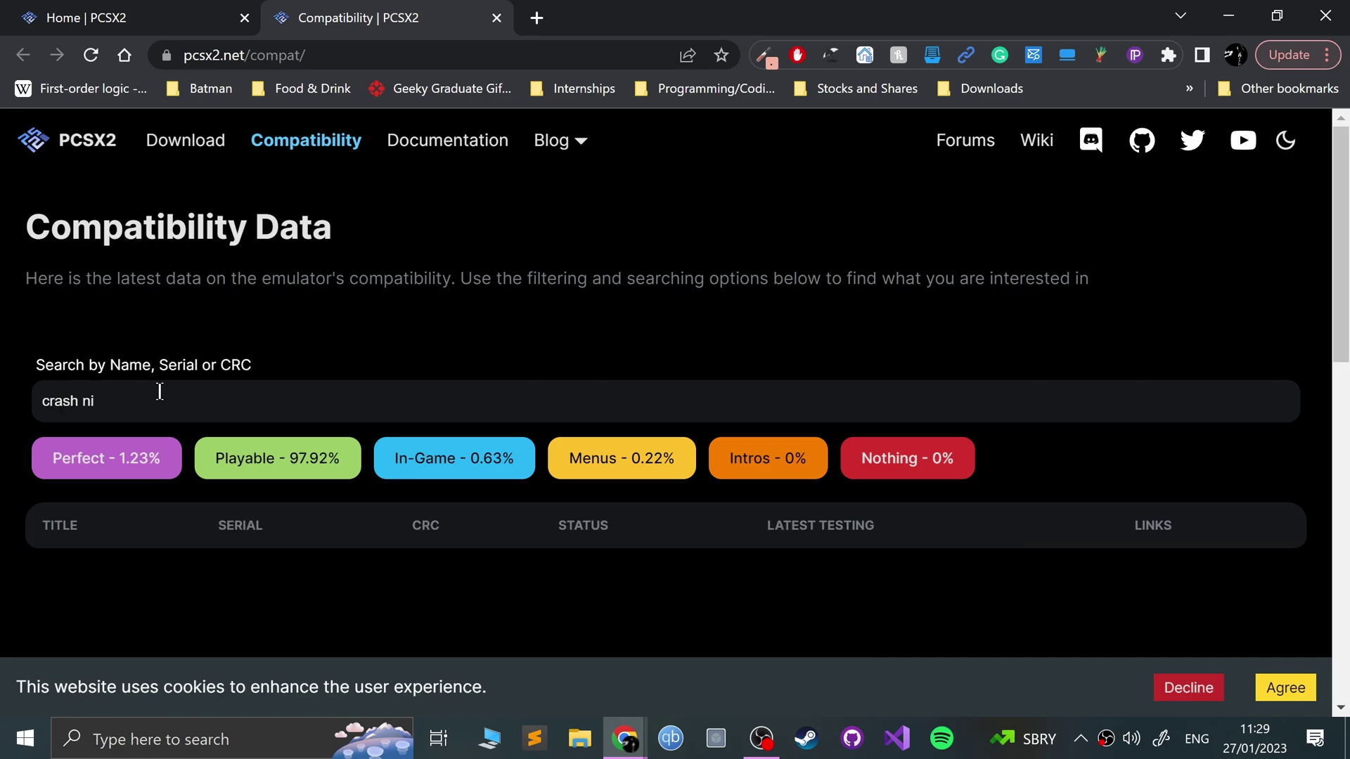
scroll(260, 398, "down", 2)
key("BackSpace")
key("BackSpace")
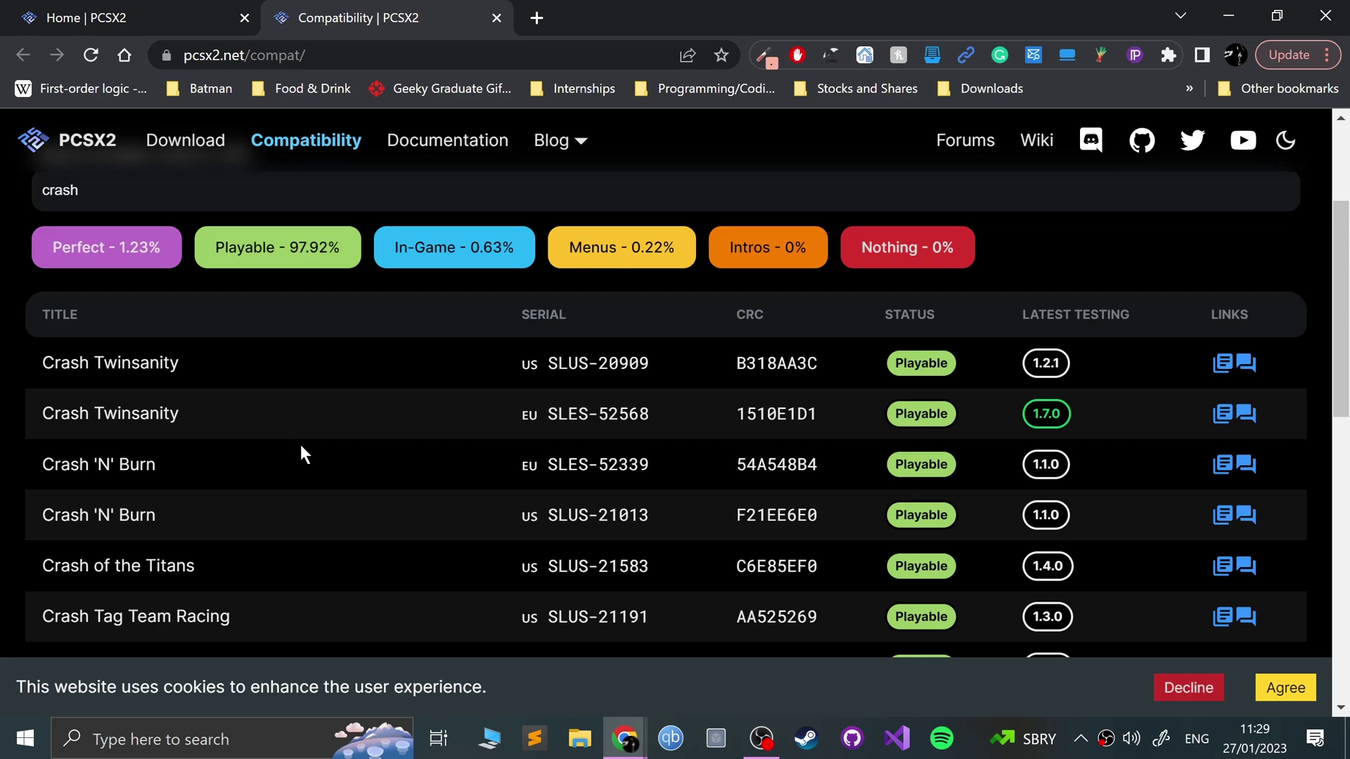
scroll(301, 444, "down", 3)
scroll(136, 385, "down", 2)
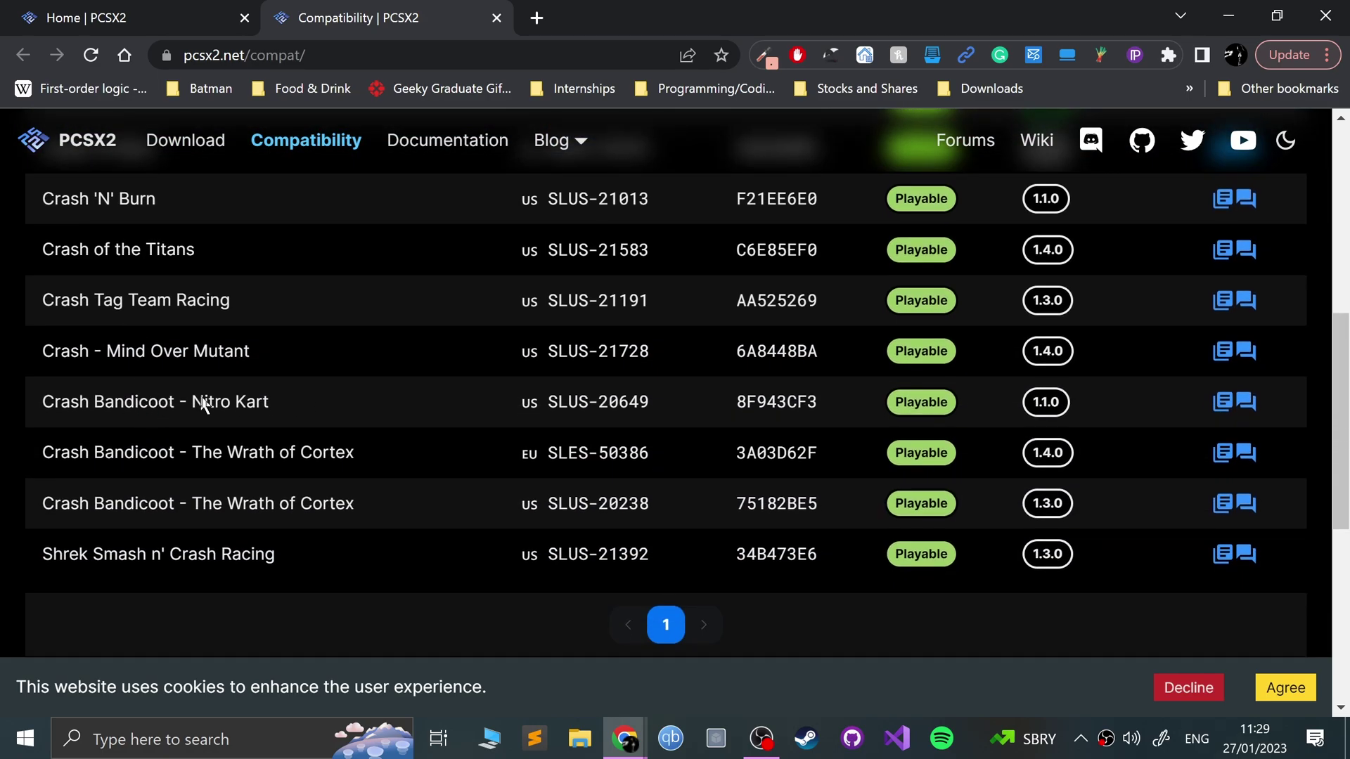
mouse_move(933, 402)
scroll(374, 588, "down", 1)
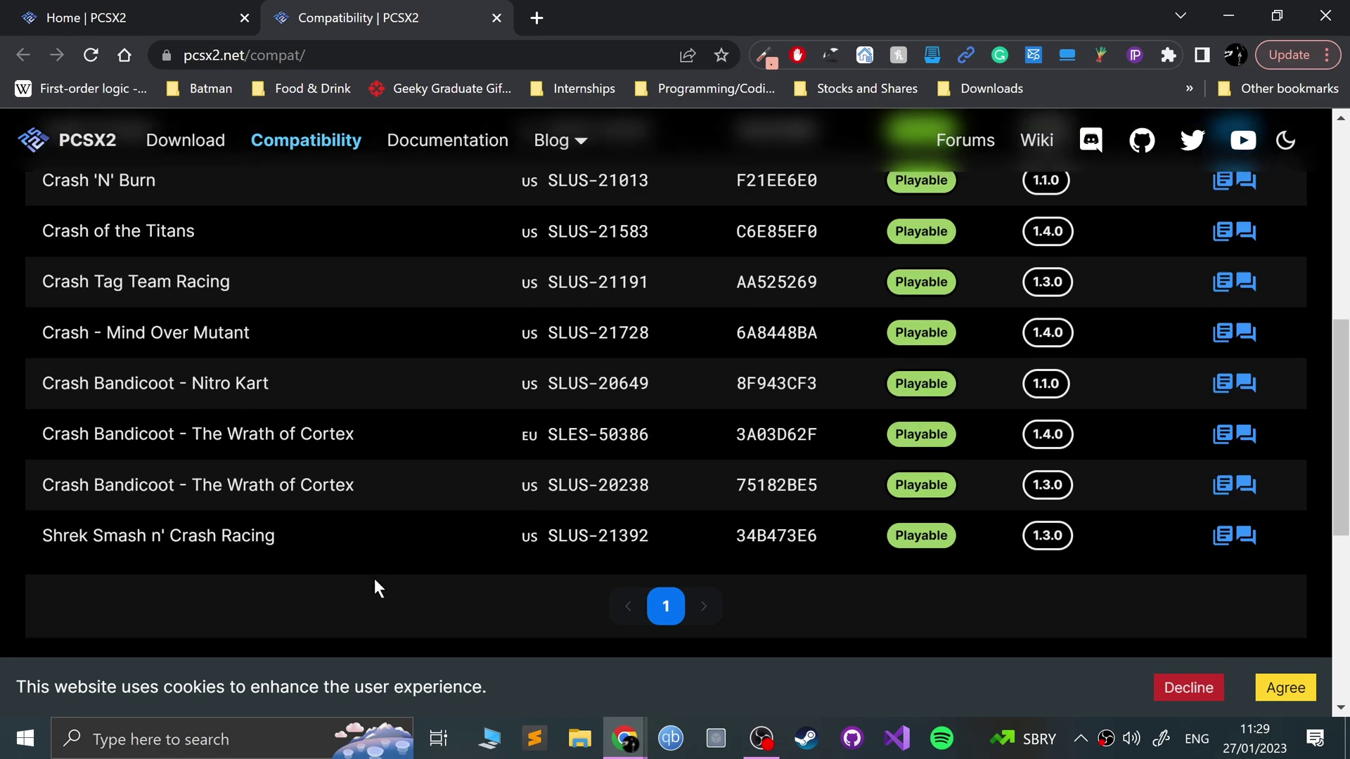
scroll(549, 534, "up", 2)
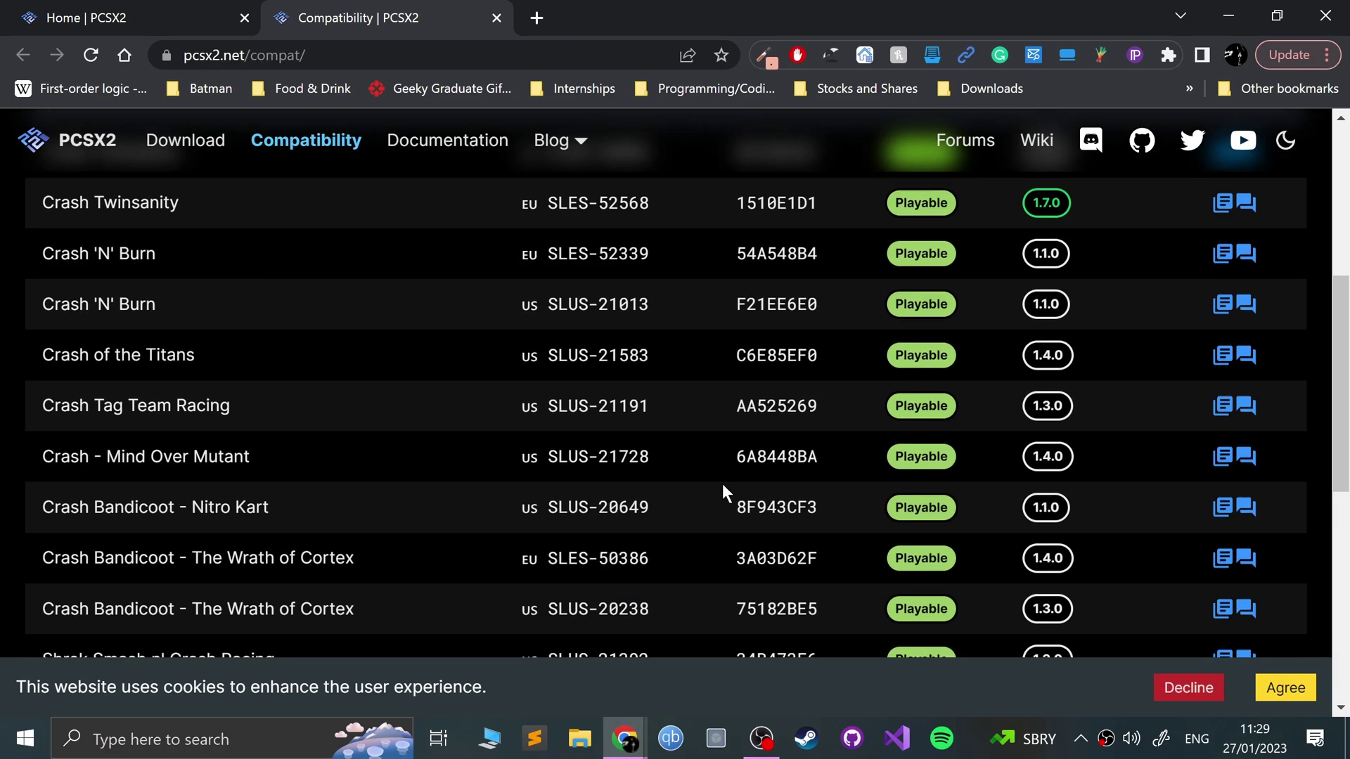
- Read the Known Issues on Crash Nitro Kart's wiki page, then close the wiki tab
left_click(1222, 504)
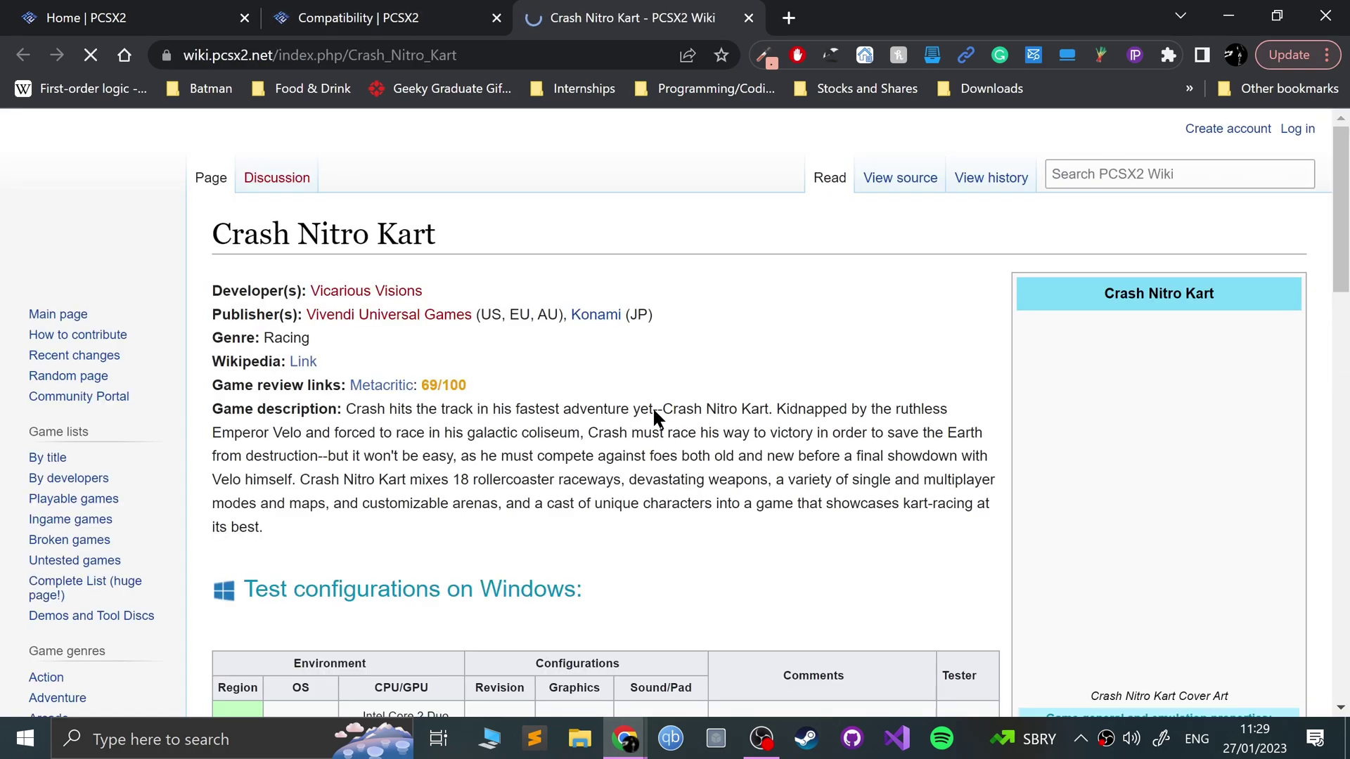
scroll(685, 401, "down", 5)
scroll(686, 391, "down", 10)
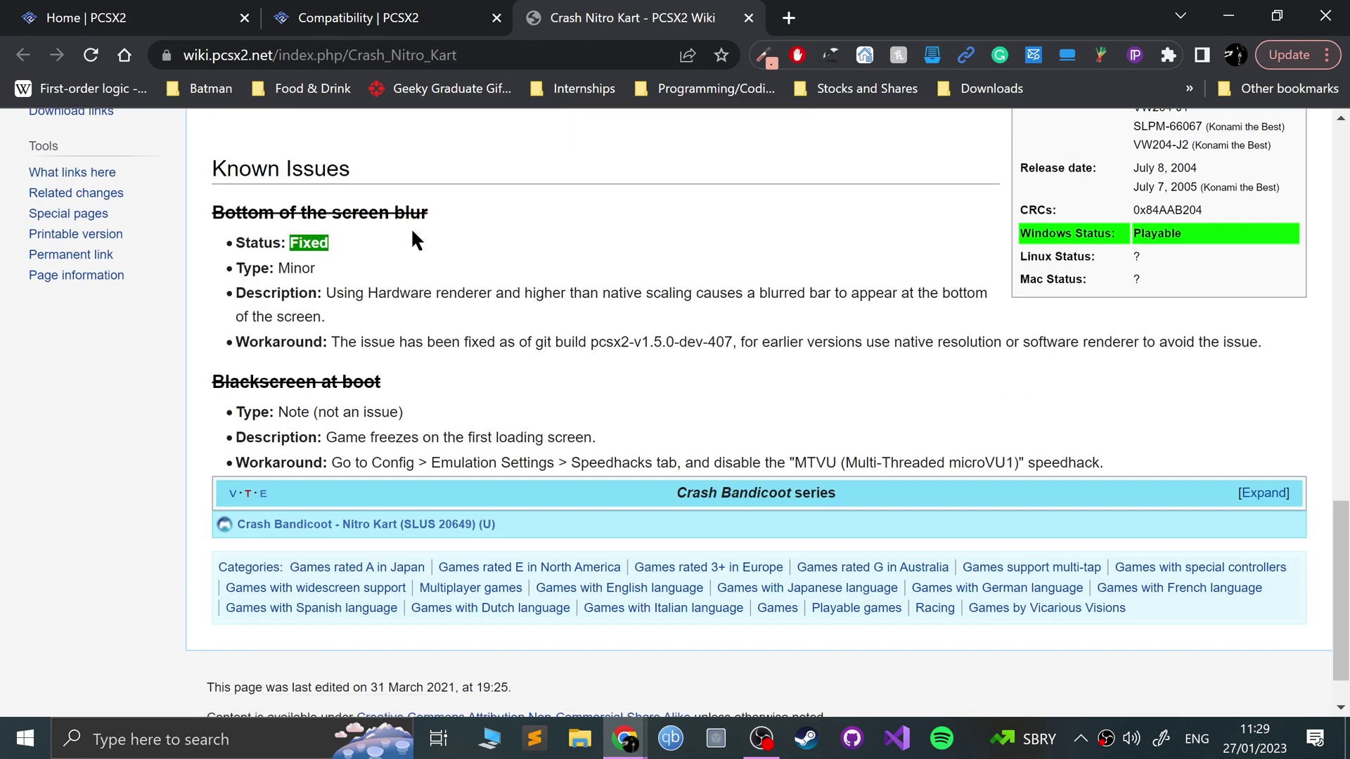
left_click_drag(260, 242, 606, 449)
left_click(236, 293)
left_click(630, 374, "shift")
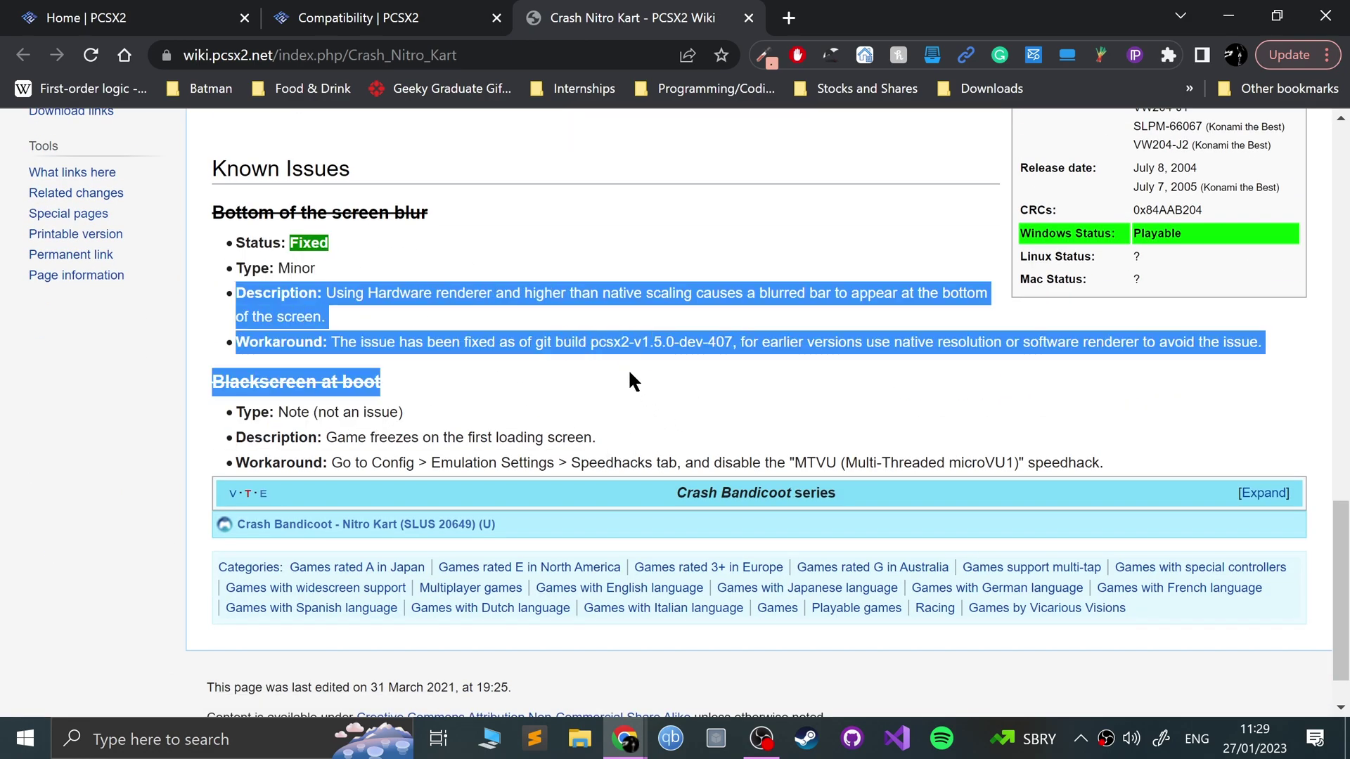
left_click(732, 415, "shift")
left_click_drag(236, 292, 652, 353)
scroll(653, 353, "up", 4)
left_click(688, 514)
scroll(647, 436, "up", 4)
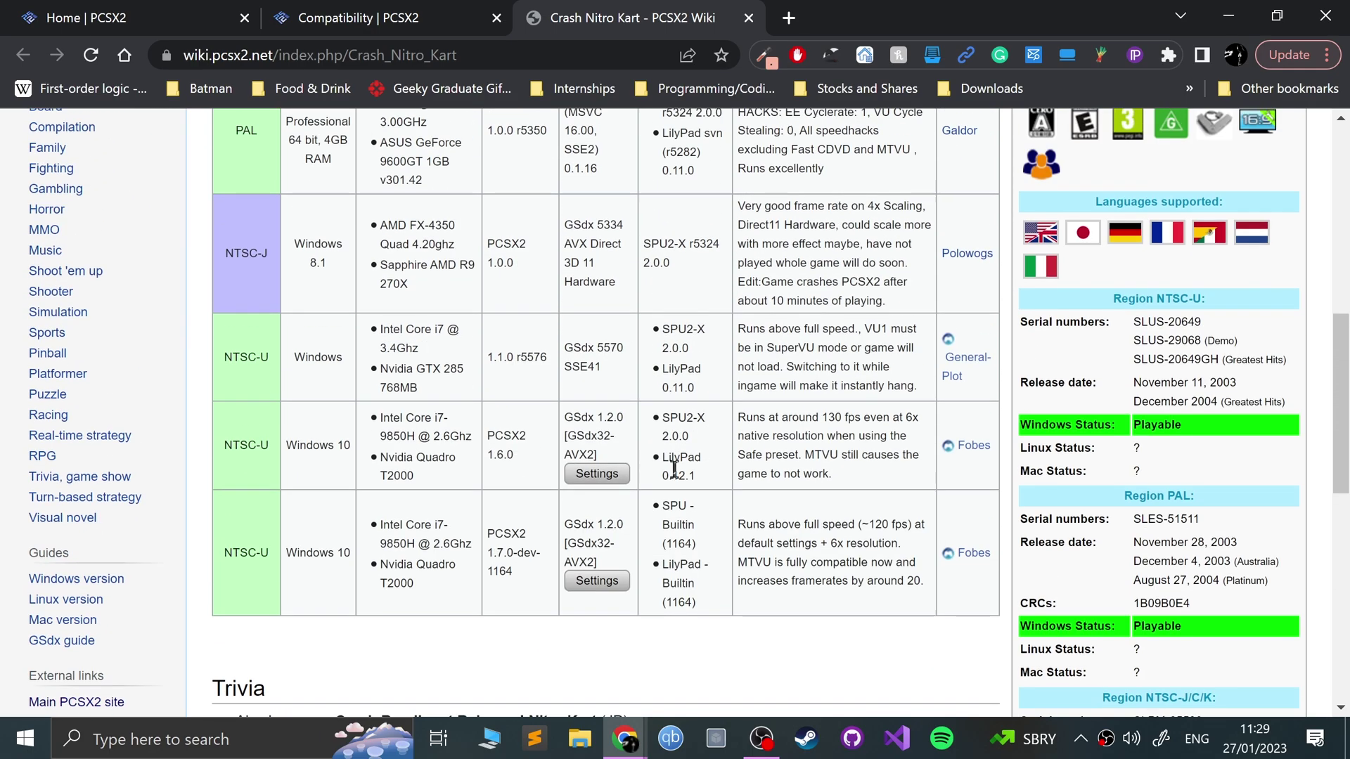
scroll(594, 390, "down", 3)
scroll(621, 391, "up", 3)
scroll(757, 360, "up", 3)
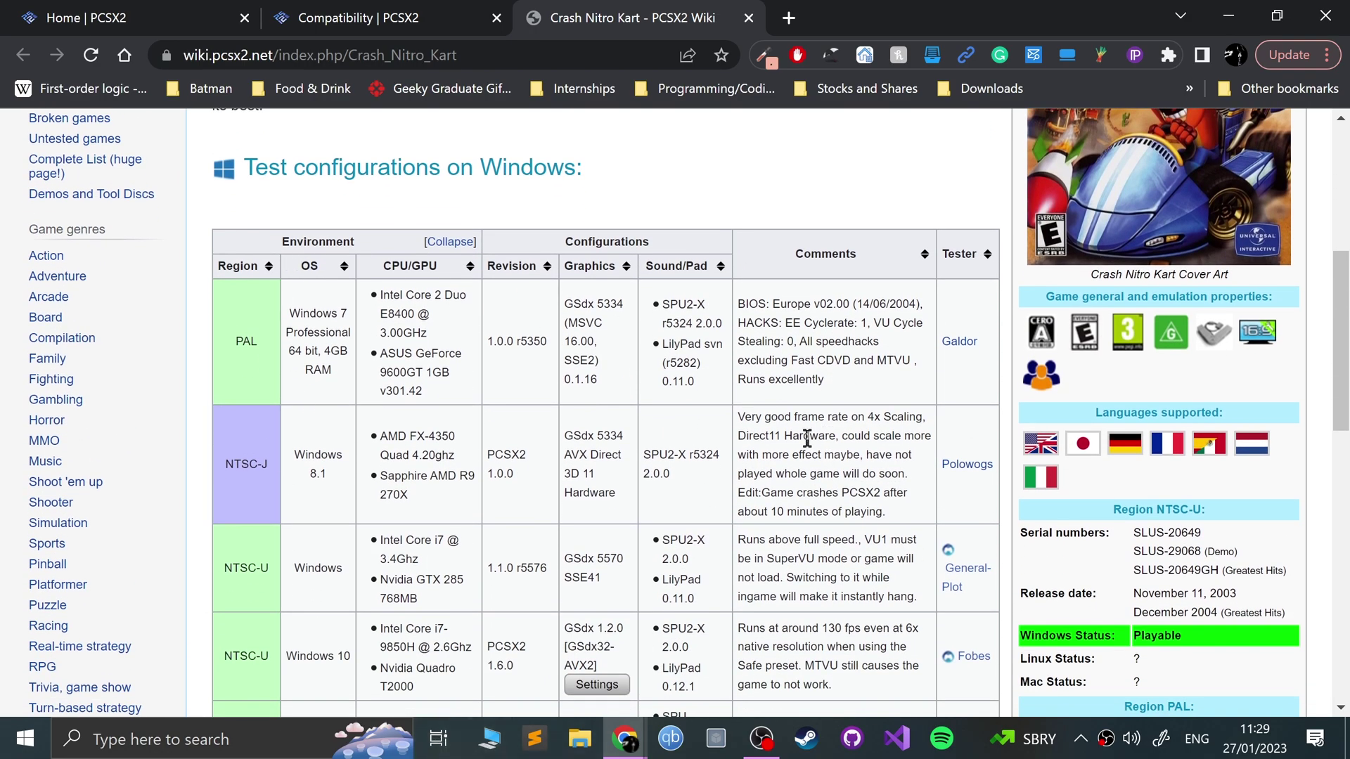
scroll(798, 415, "up", 6)
middle_click(570, 9)
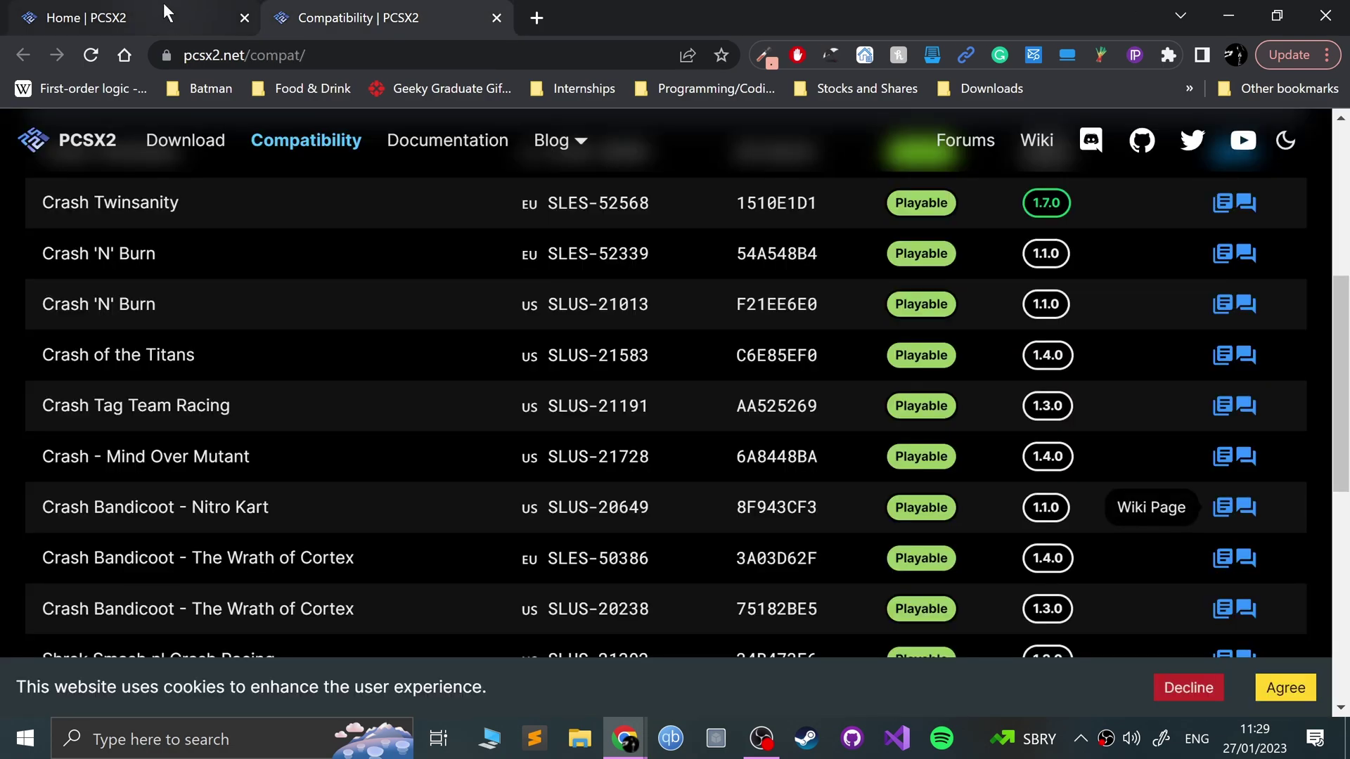
- Close the Compatibility tab, go to Downloads, and expand the Latest Nightly v1.7.3965 builds
middle_click(377, 12)
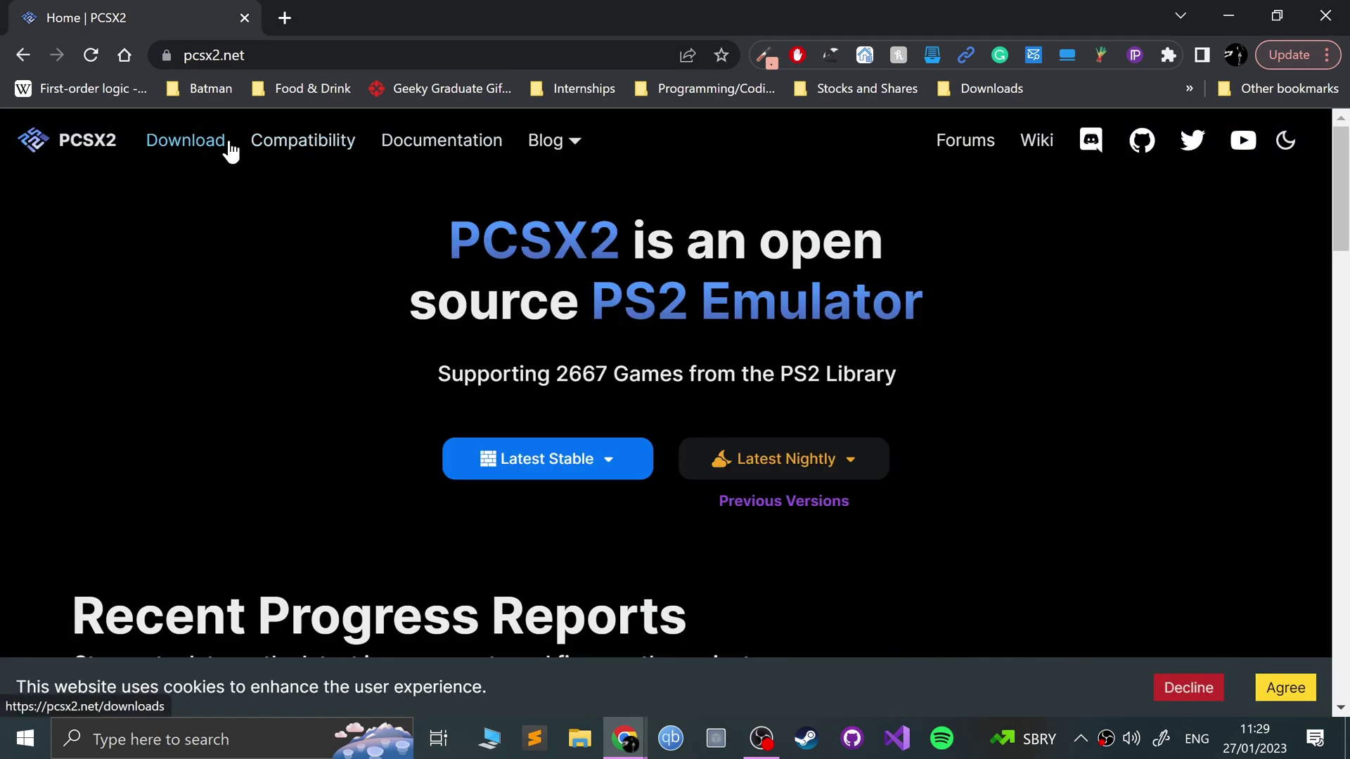
left_click(225, 145)
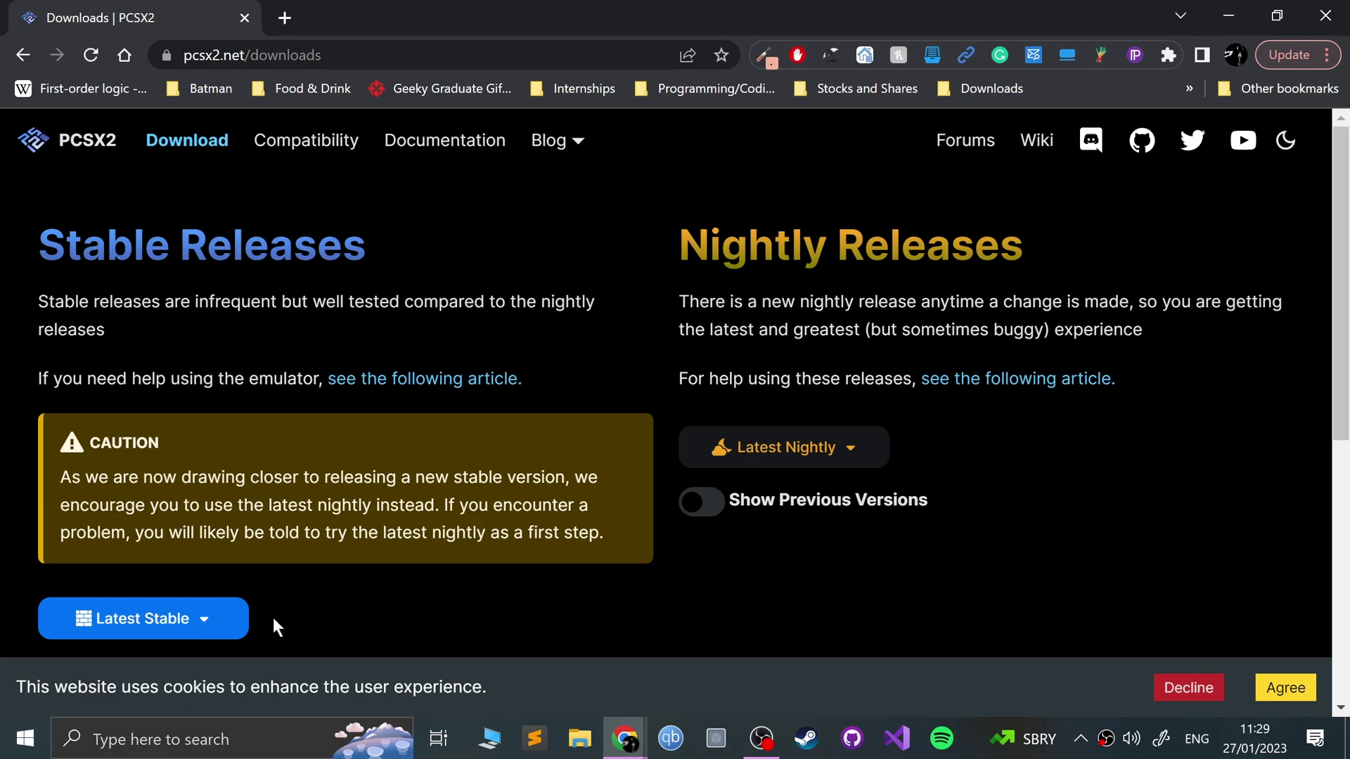
left_click(204, 619)
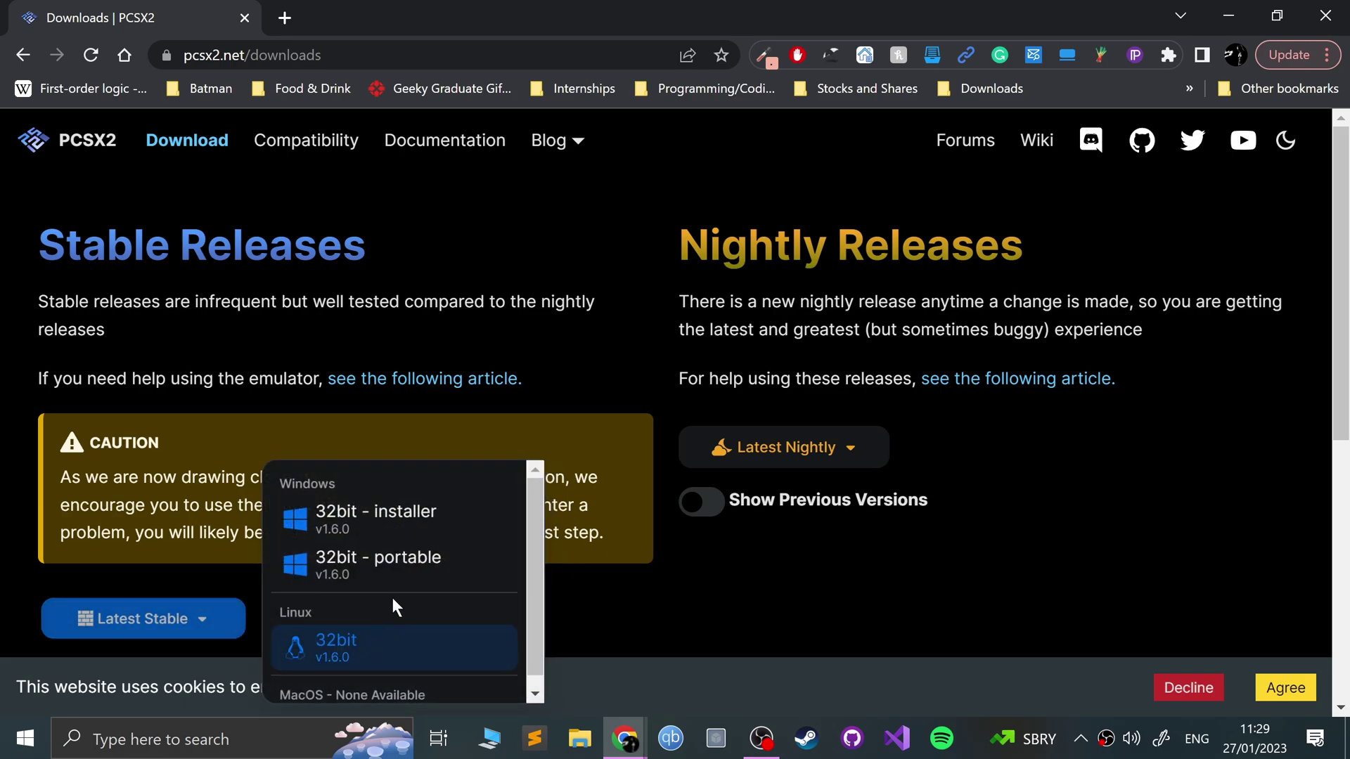
left_click(754, 585)
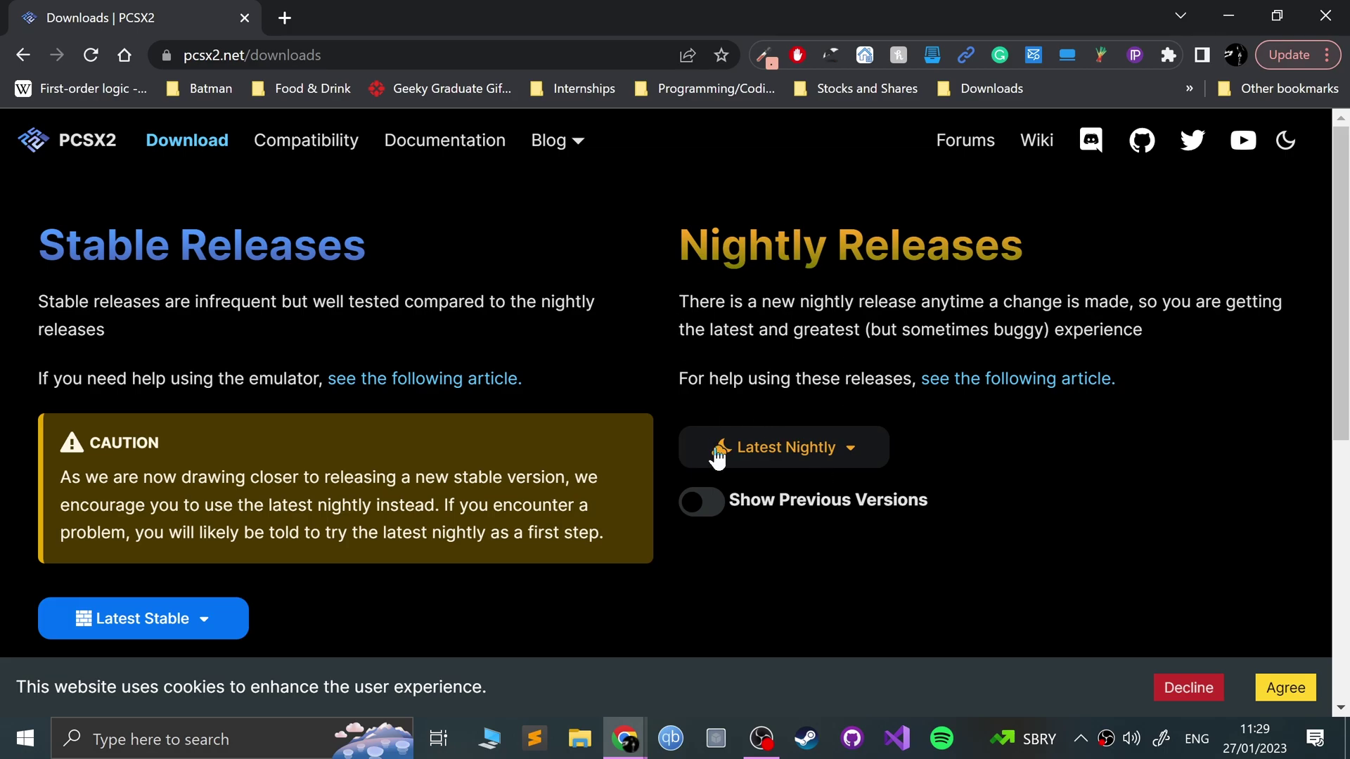
left_click(883, 454)
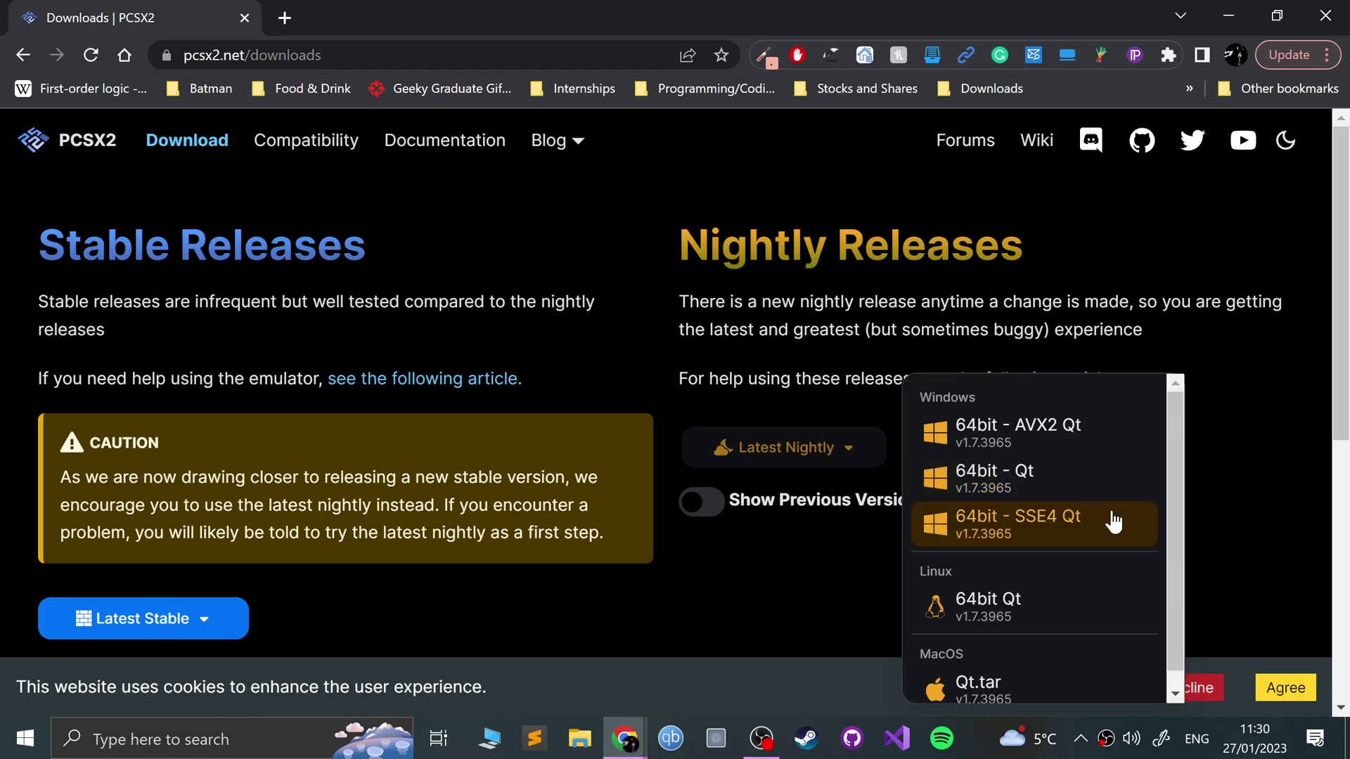
- Check the system information from This PC, highlighting processor i7-3930K, then close it
left_click(25, 738)
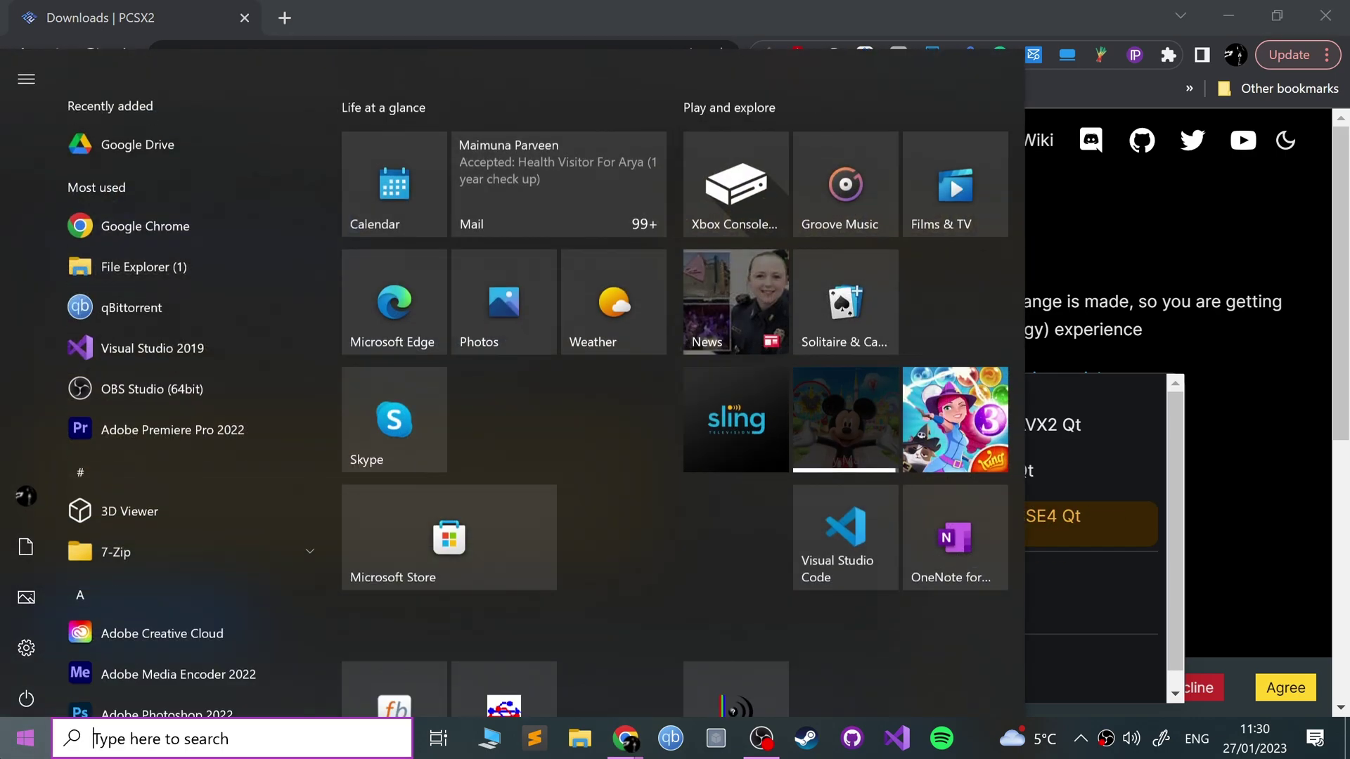
type("comput")
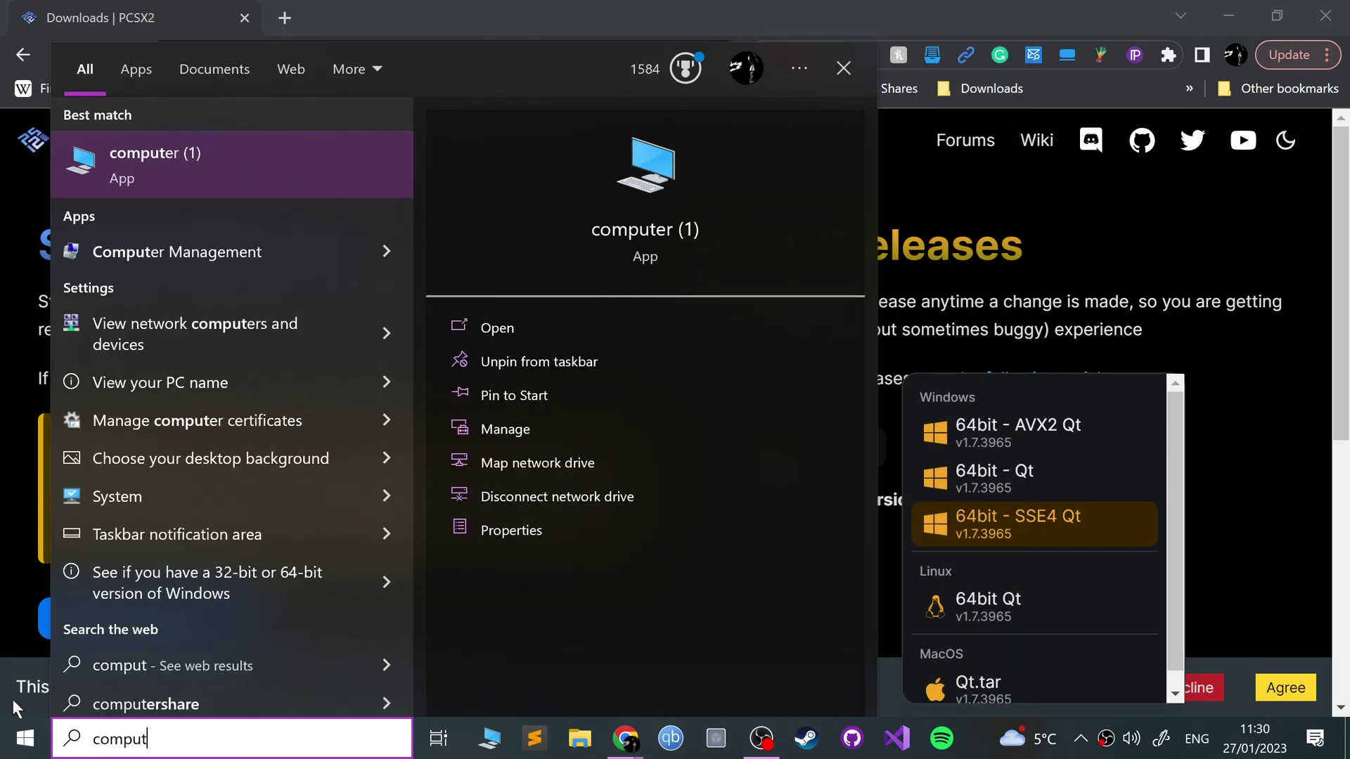
key("Return")
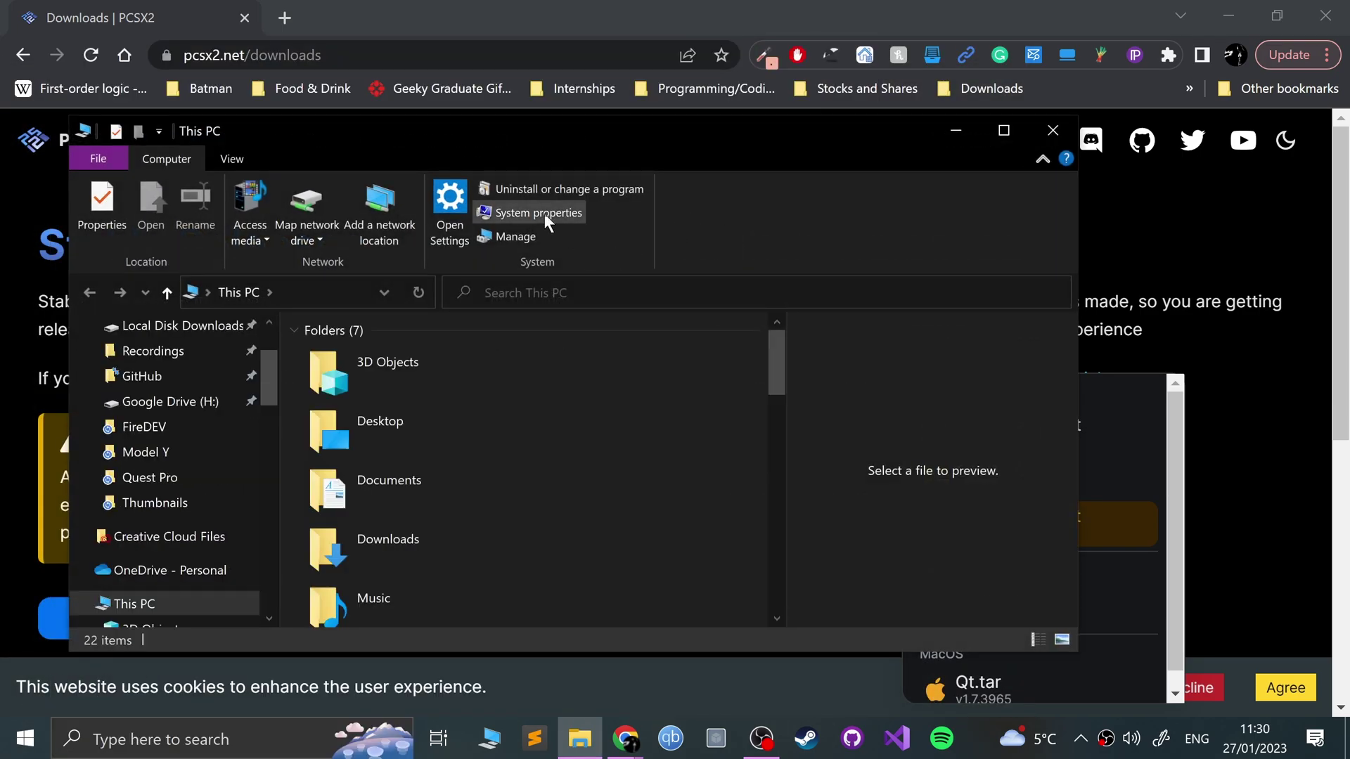
left_click(544, 213)
left_click_drag(560, 321, 831, 323)
left_click(654, 324)
left_click_drag(617, 330, 674, 330)
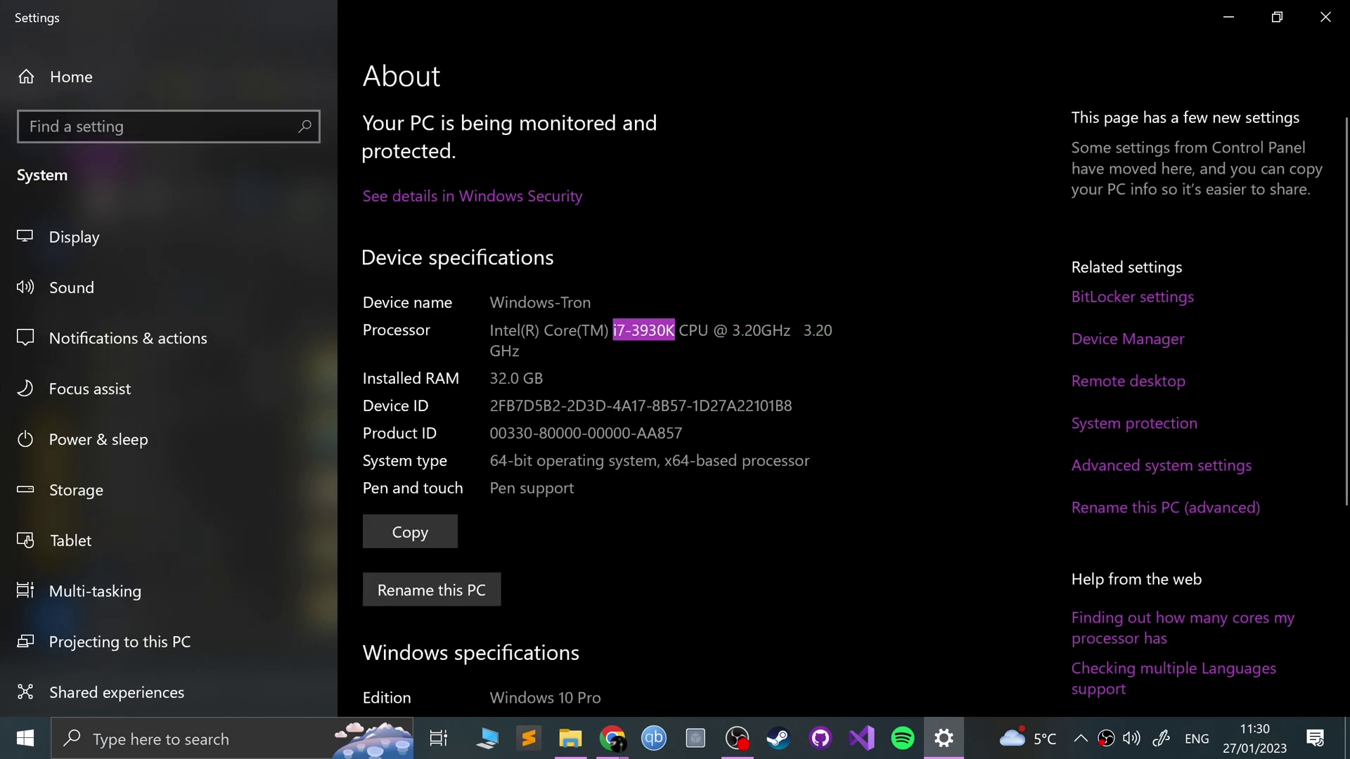
left_click(1325, 16)
- Search 3930k and confirm on Intel's spec page it supports SSE4.2 and AVX
left_click(273, 16)
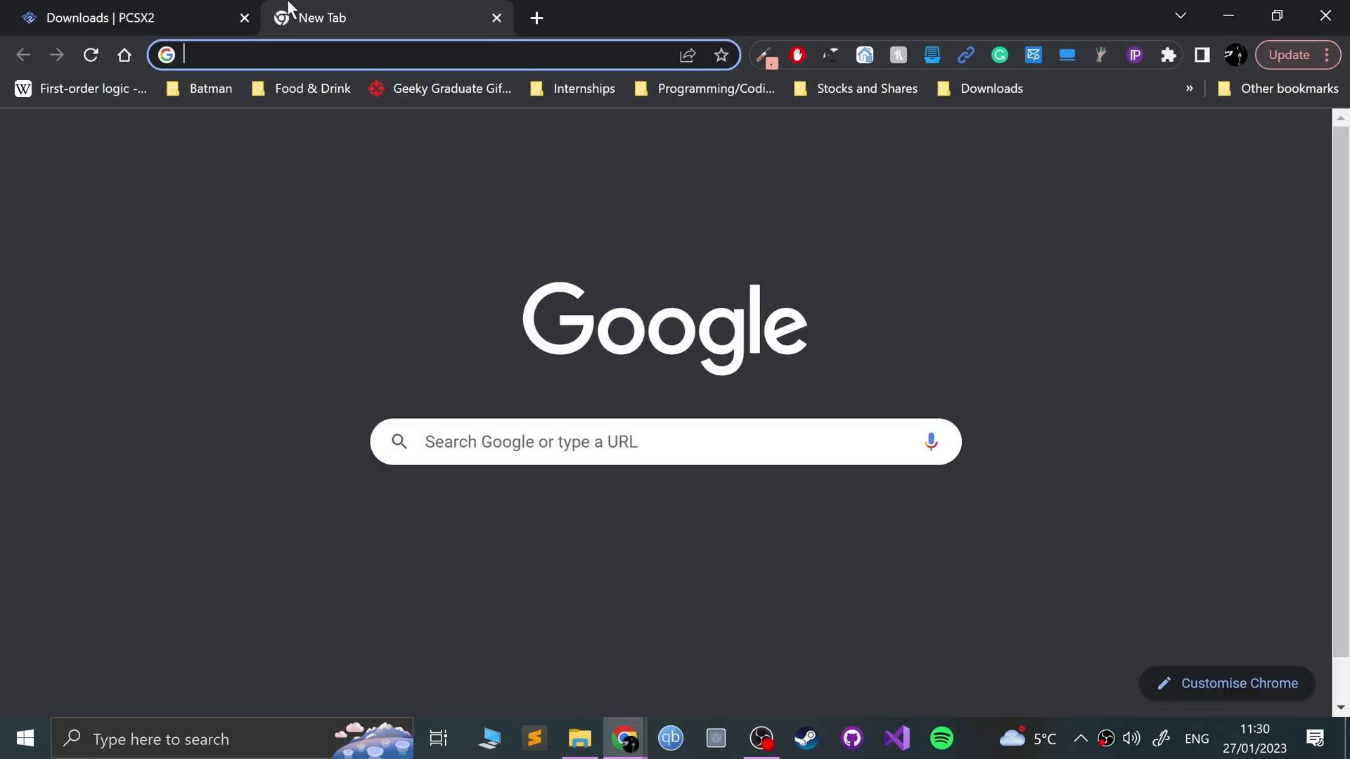
type("3930k")
key("Return")
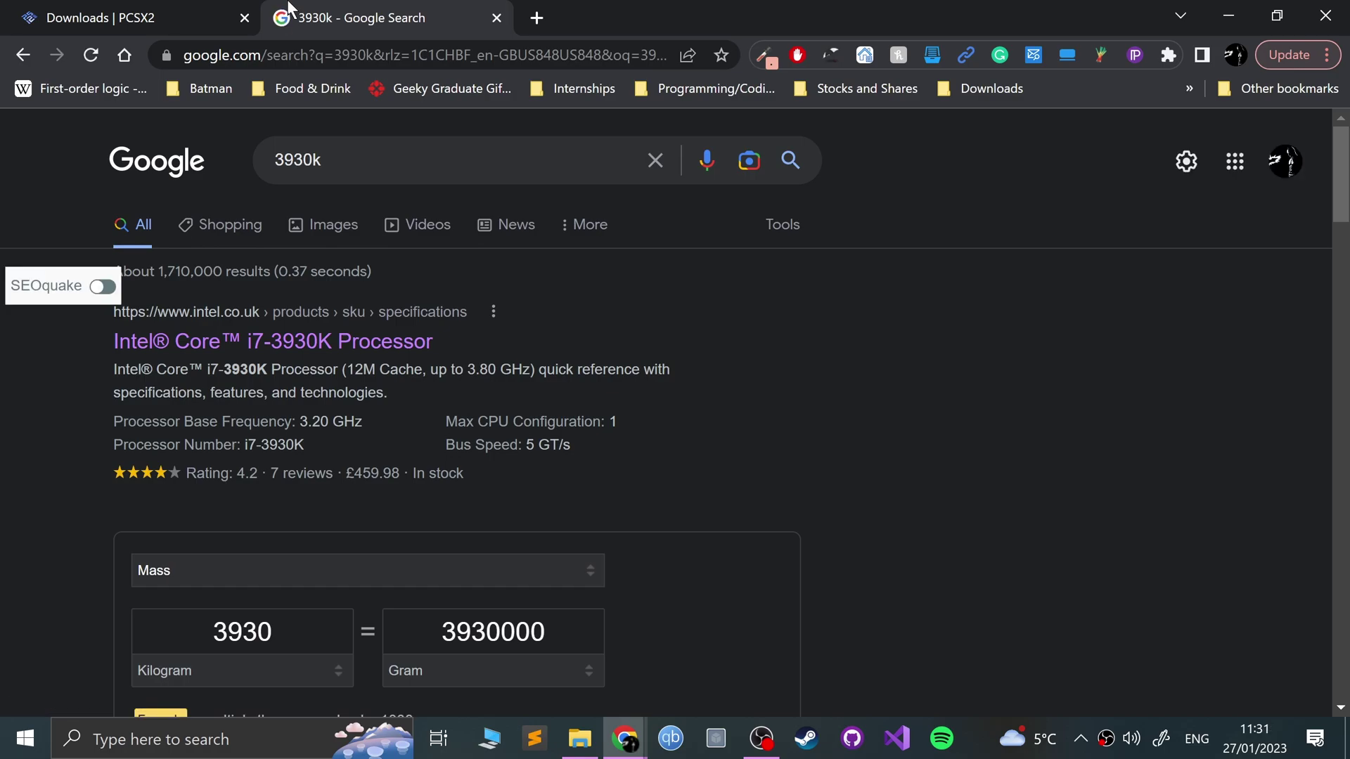
left_click(173, 343)
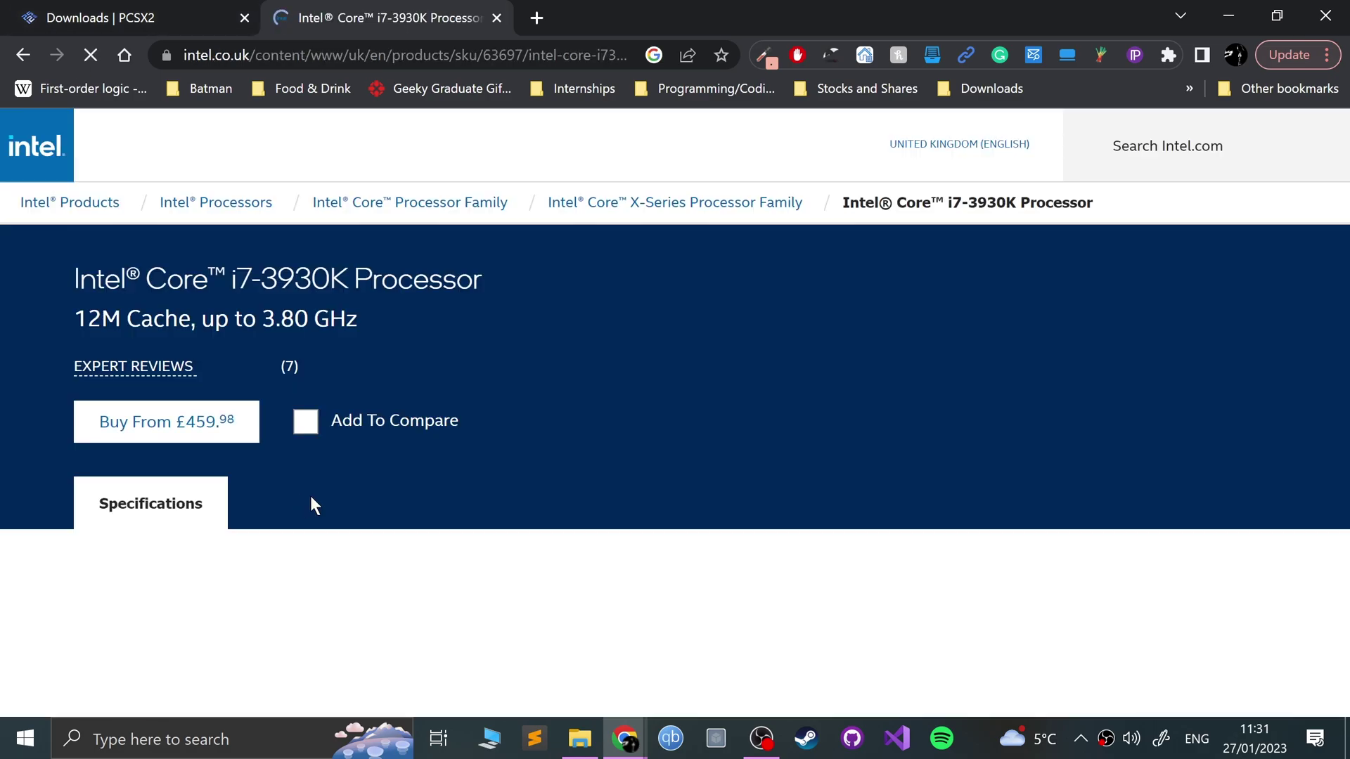
scroll(241, 503, "down", 4)
scroll(651, 492, "down", 4)
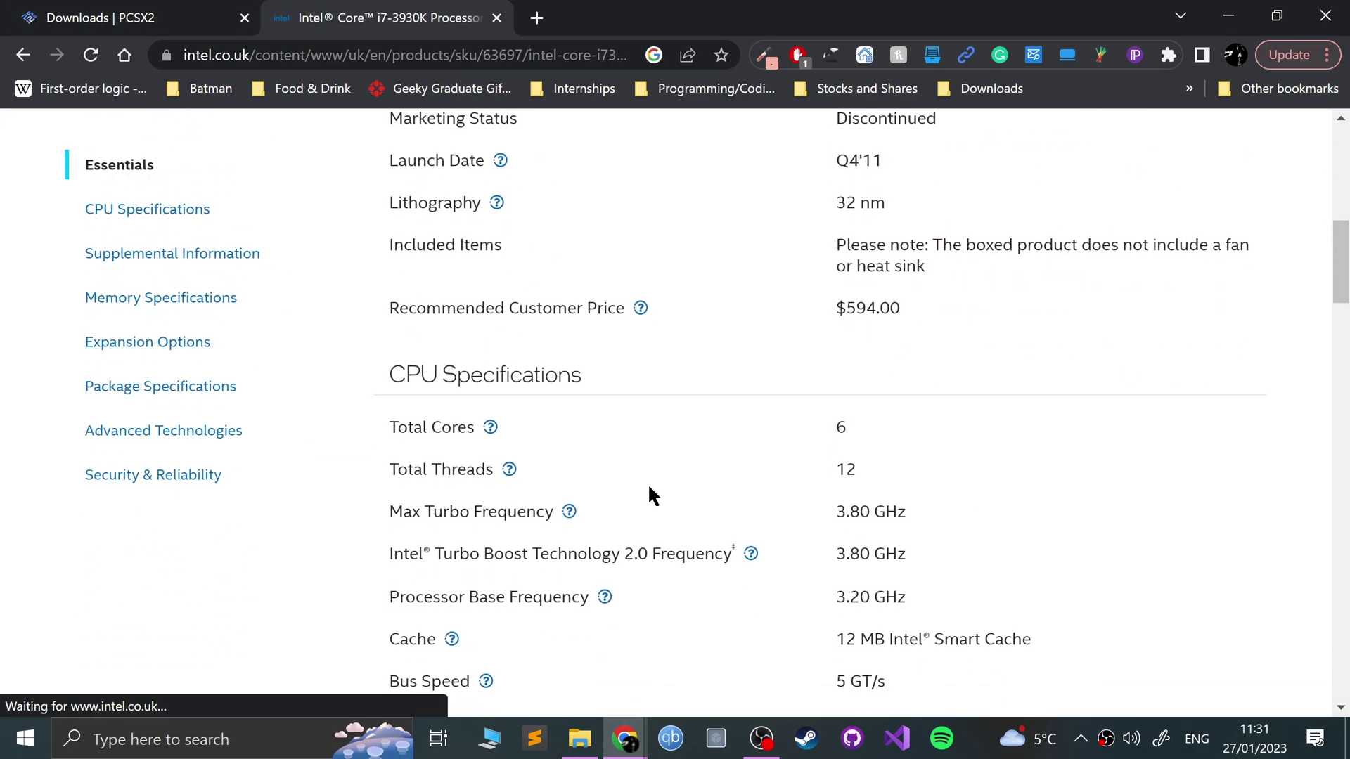
scroll(615, 485, "down", 10)
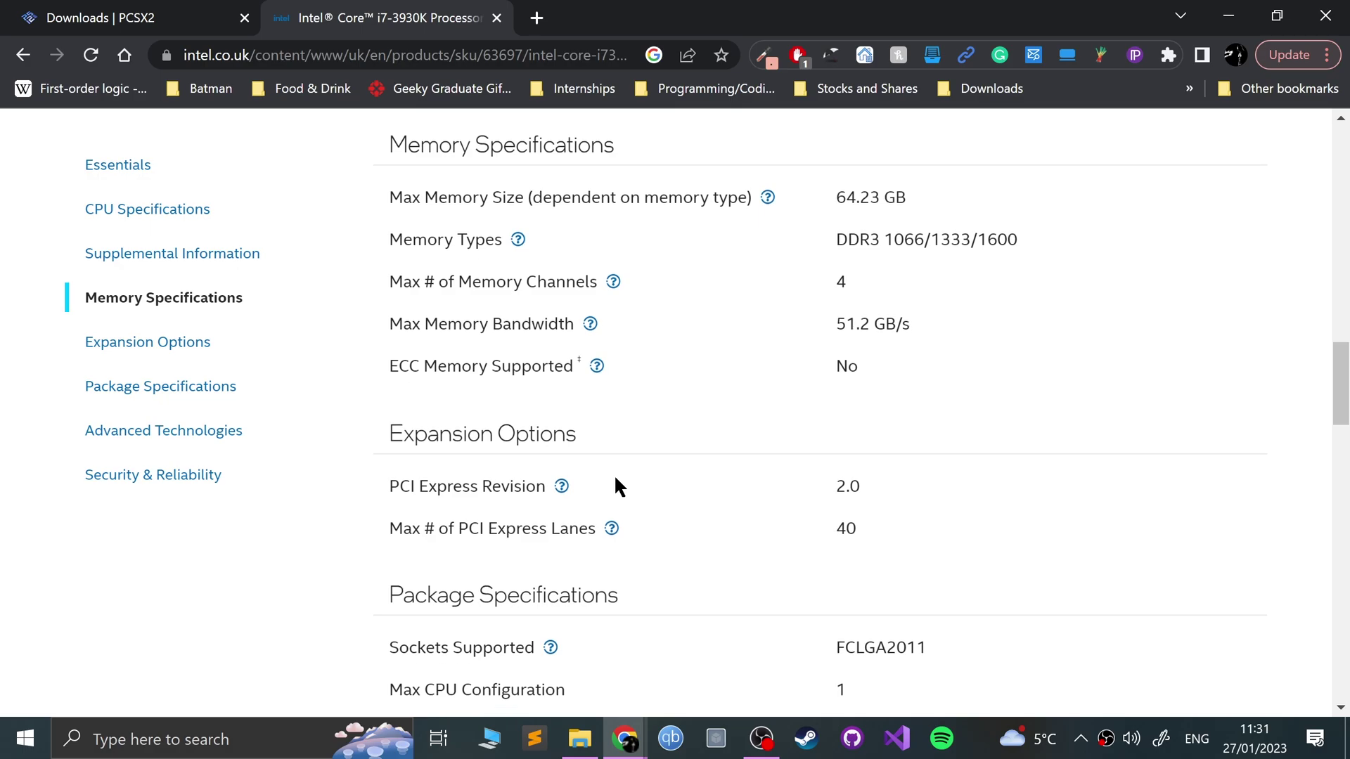
scroll(616, 485, "down", 12)
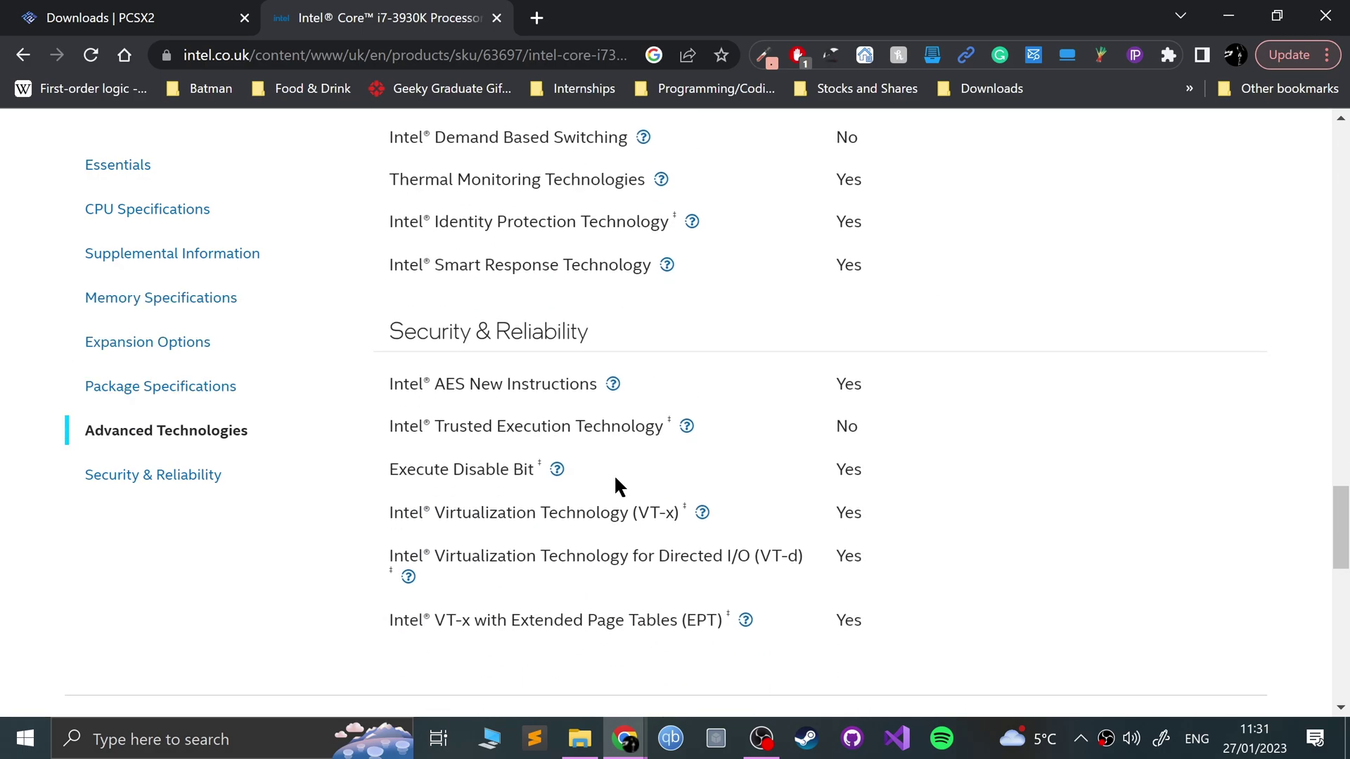
scroll(615, 479, "up", 5)
left_click_drag(473, 475, 1058, 450)
left_click(851, 423)
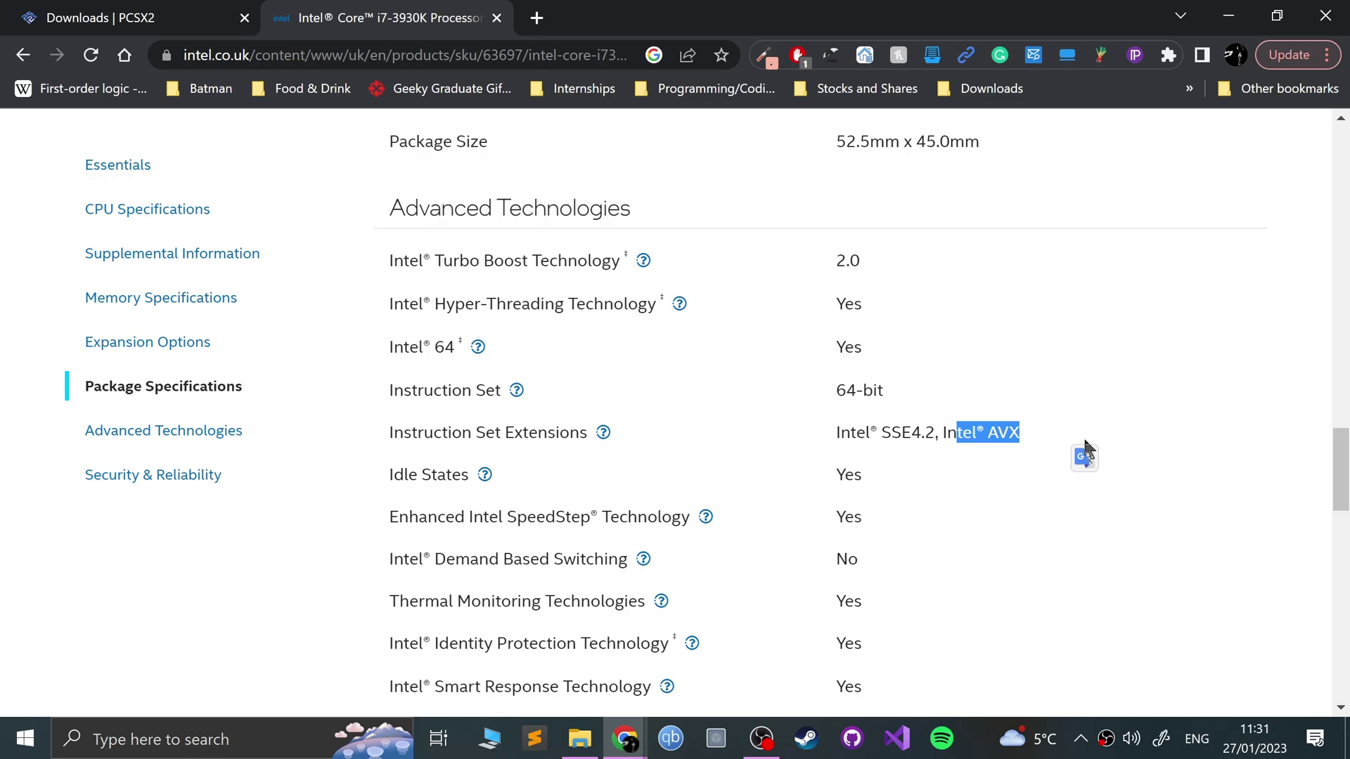
- Download the 64bit - SSE4 Qt PCSX2 nightly from the Downloads page
left_click(254, 21)
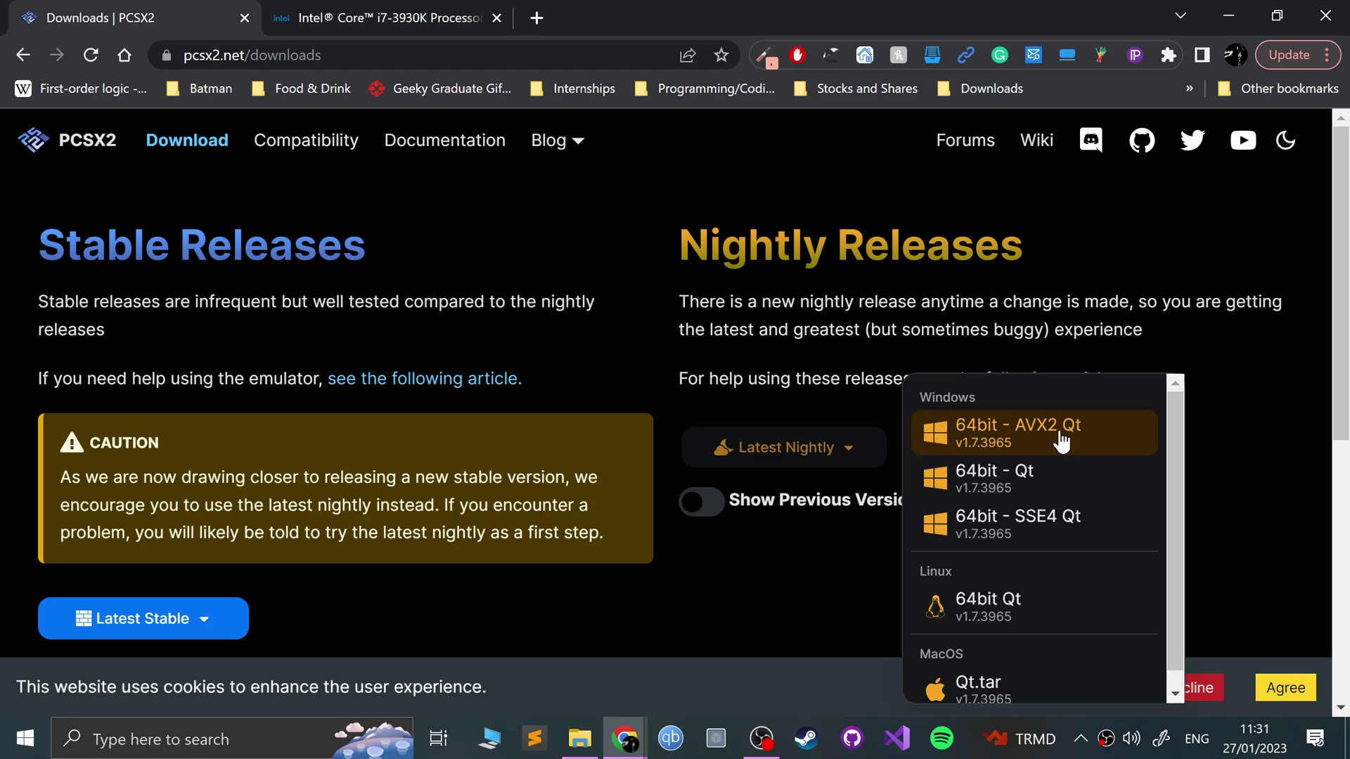
left_click(996, 520)
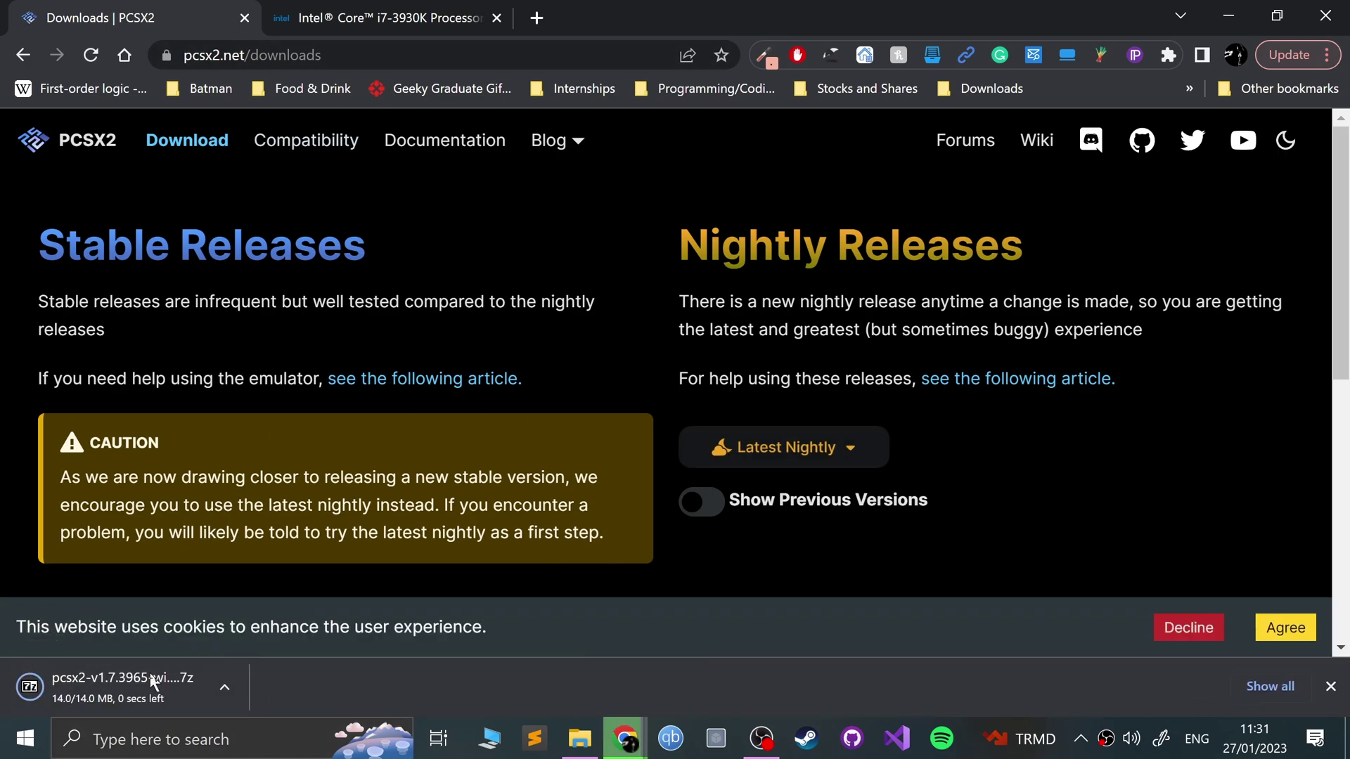
left_click(309, 16)
left_click(335, 58)
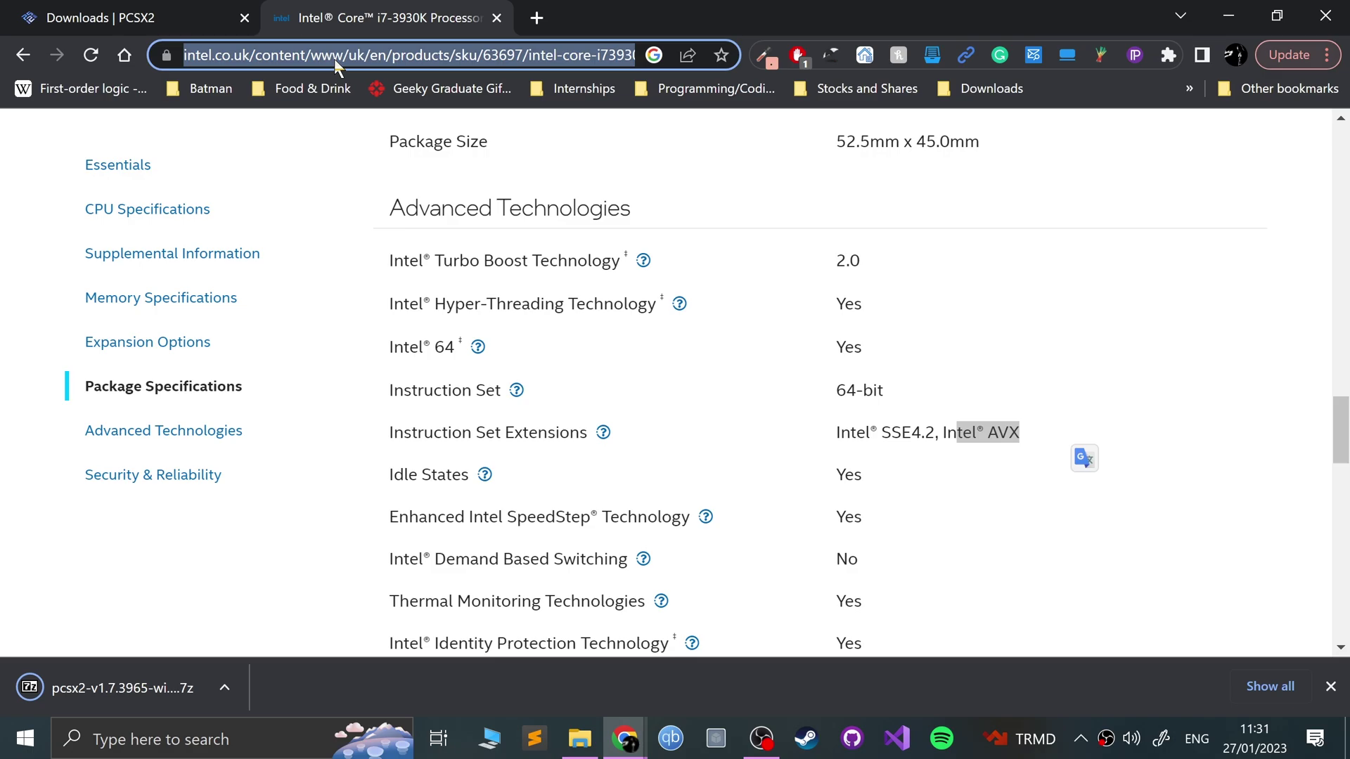
- Search 7zip and open the official 7-zip.org homepage
type("7zip")
key("Return")
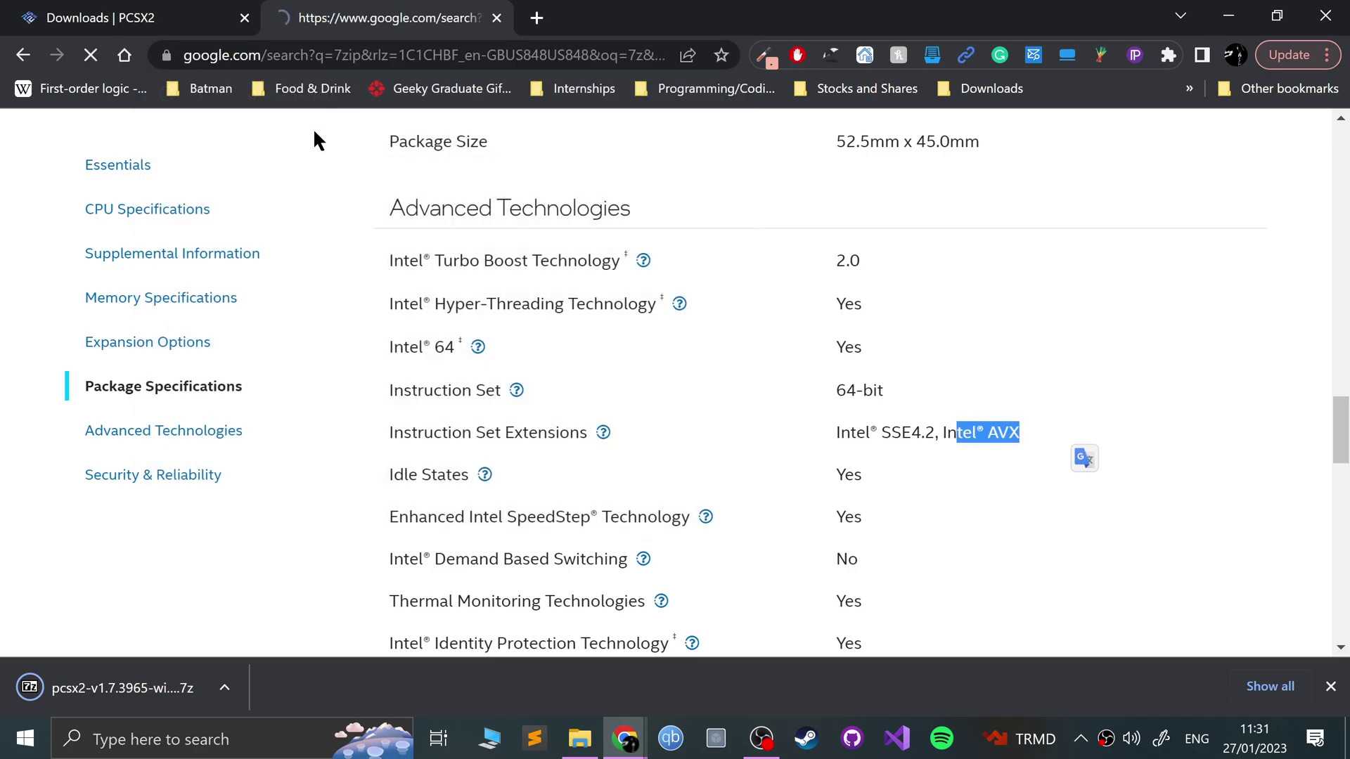
left_click(138, 343)
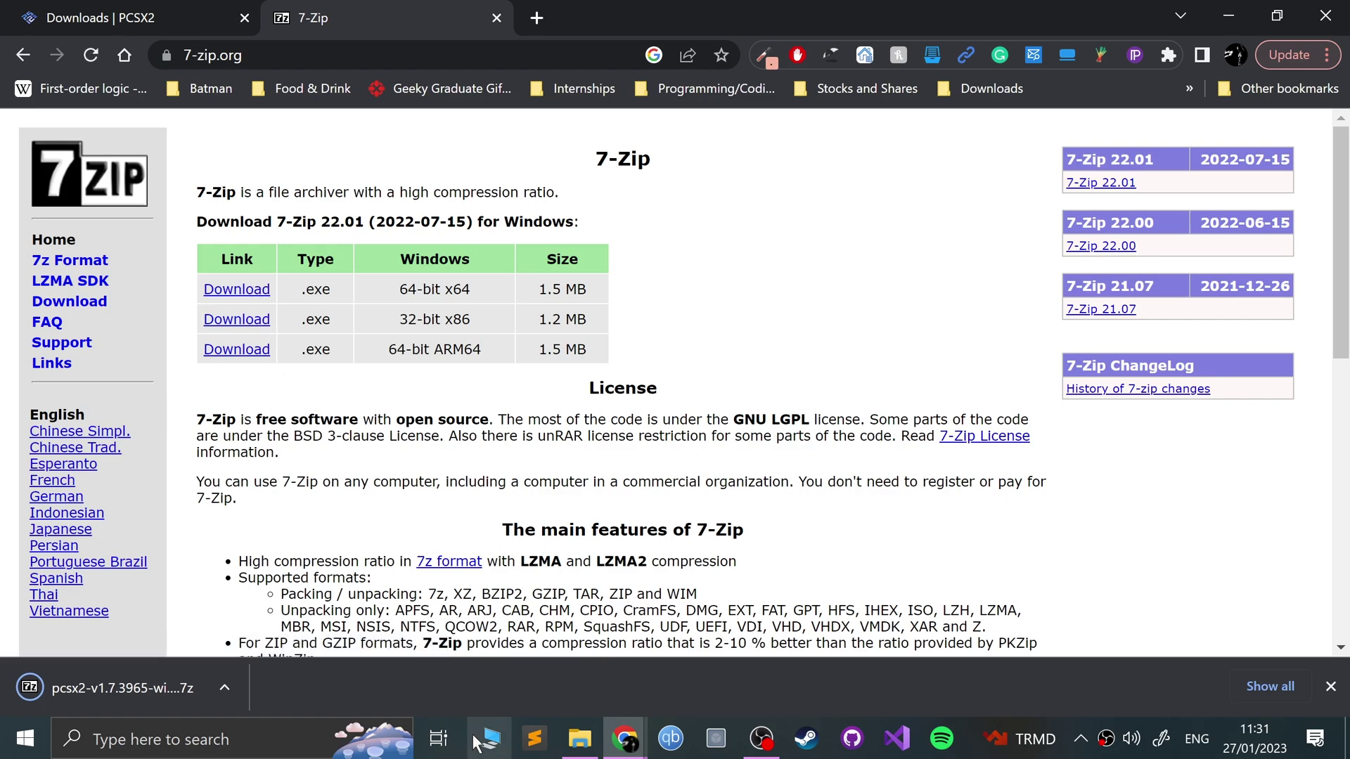
left_click(478, 742)
left_click(559, 239)
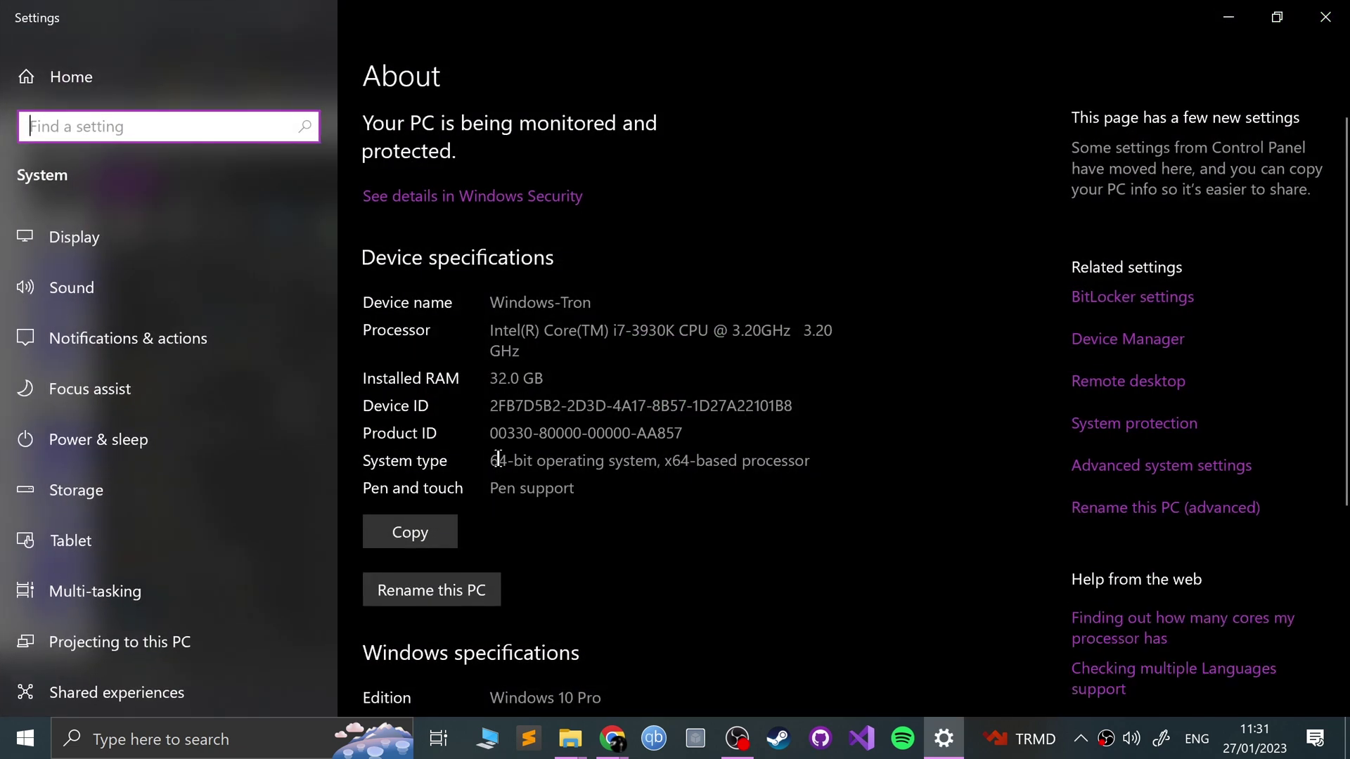
left_click_drag(498, 459, 655, 466)
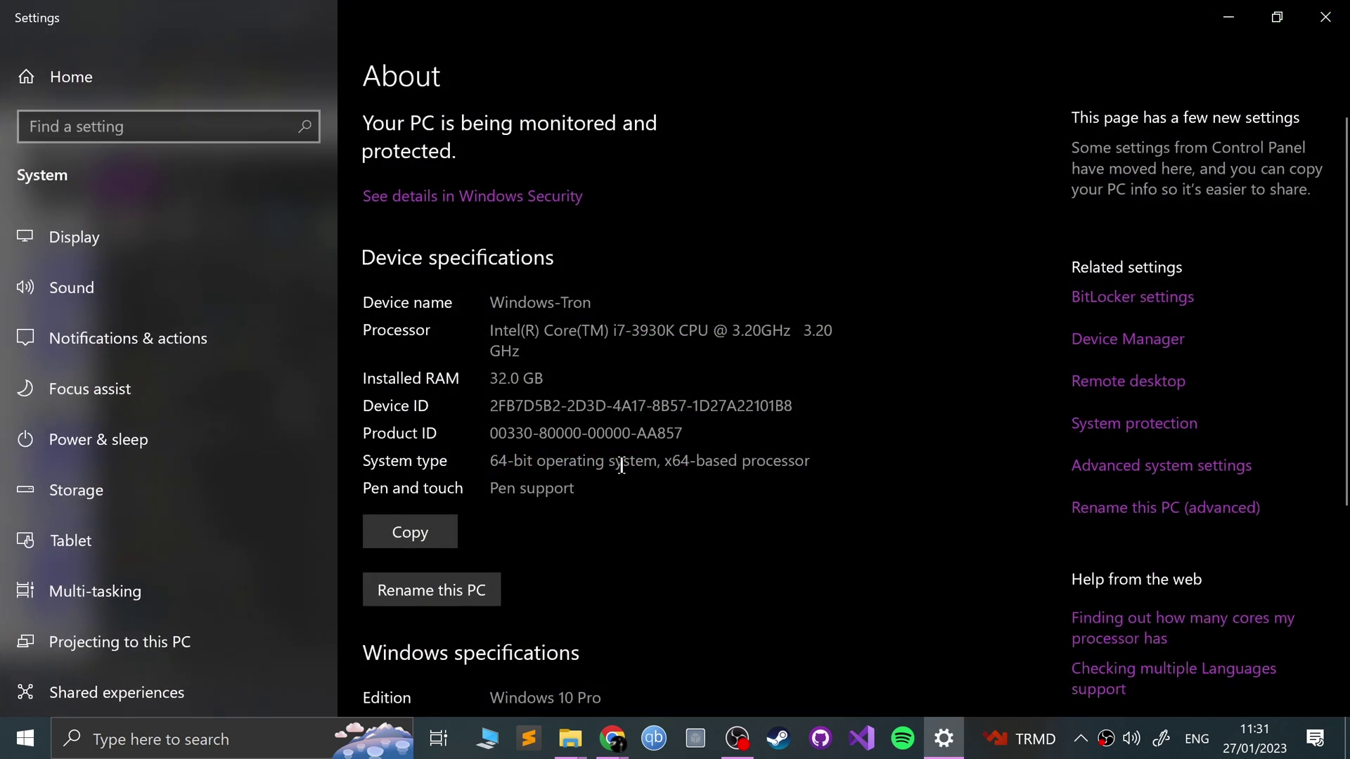
left_click(1324, 17)
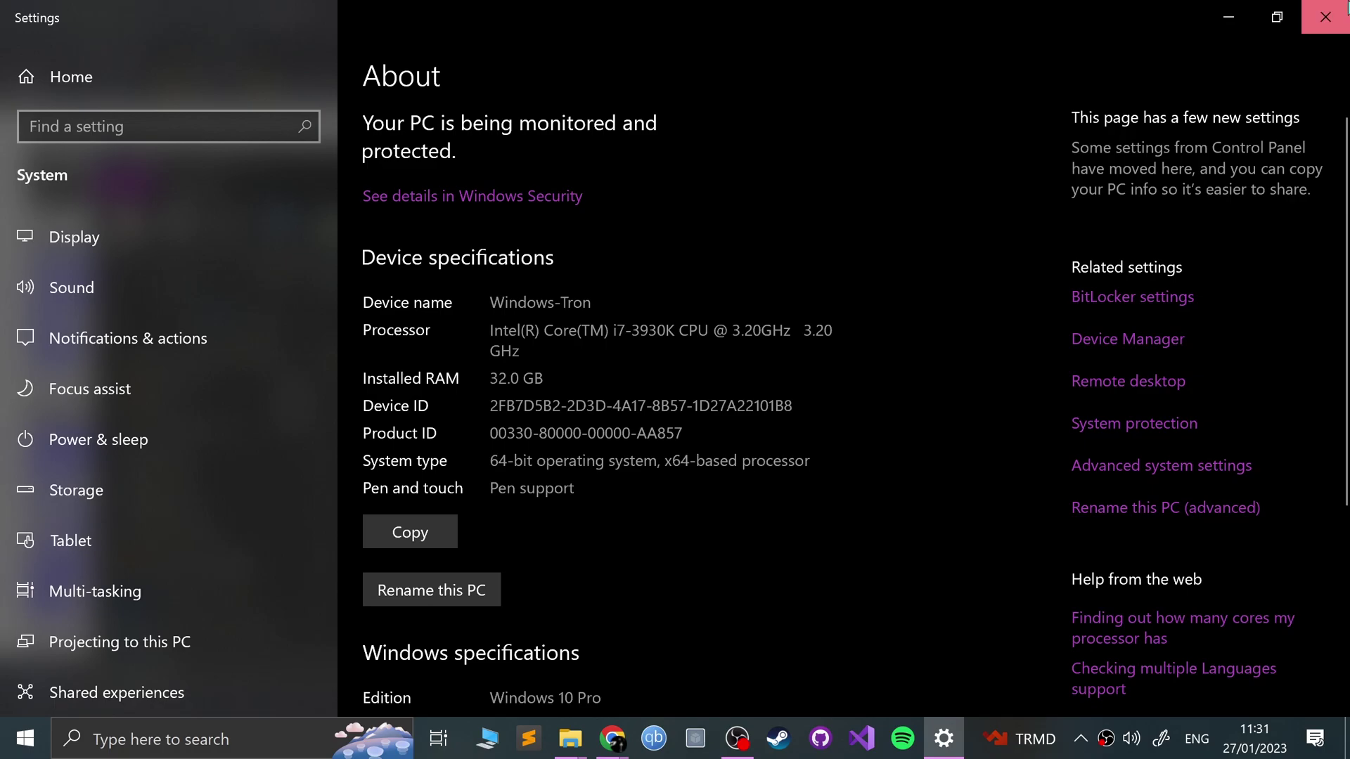
left_click(254, 9)
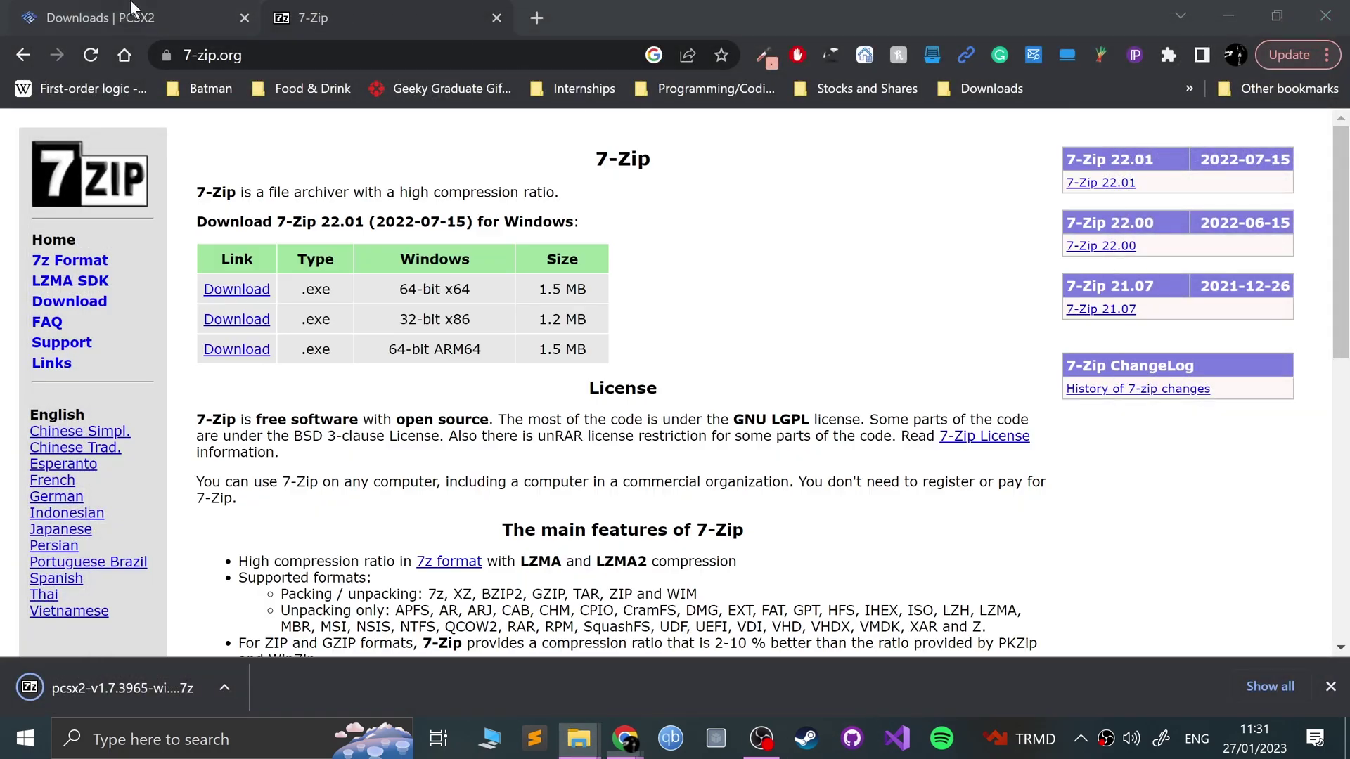
left_click(105, 17)
left_click(789, 447)
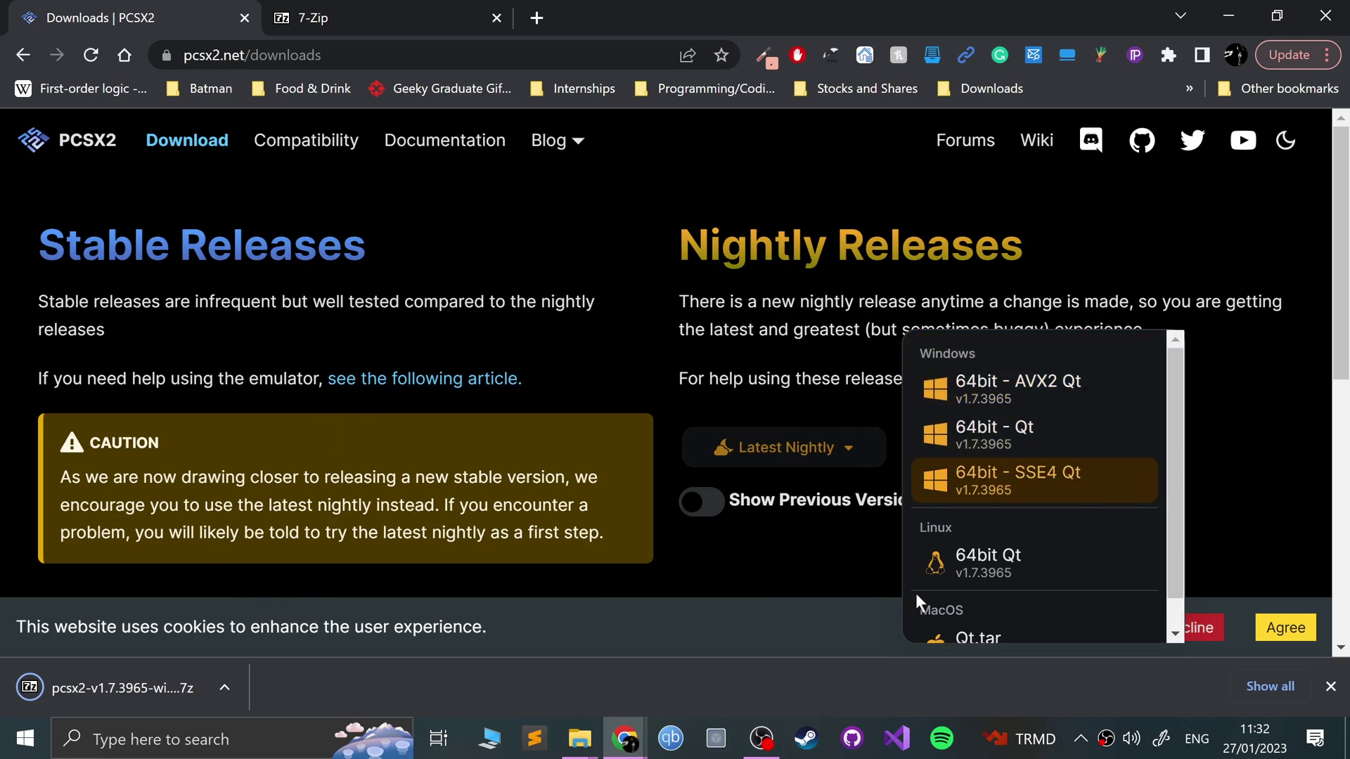
left_click(336, 15)
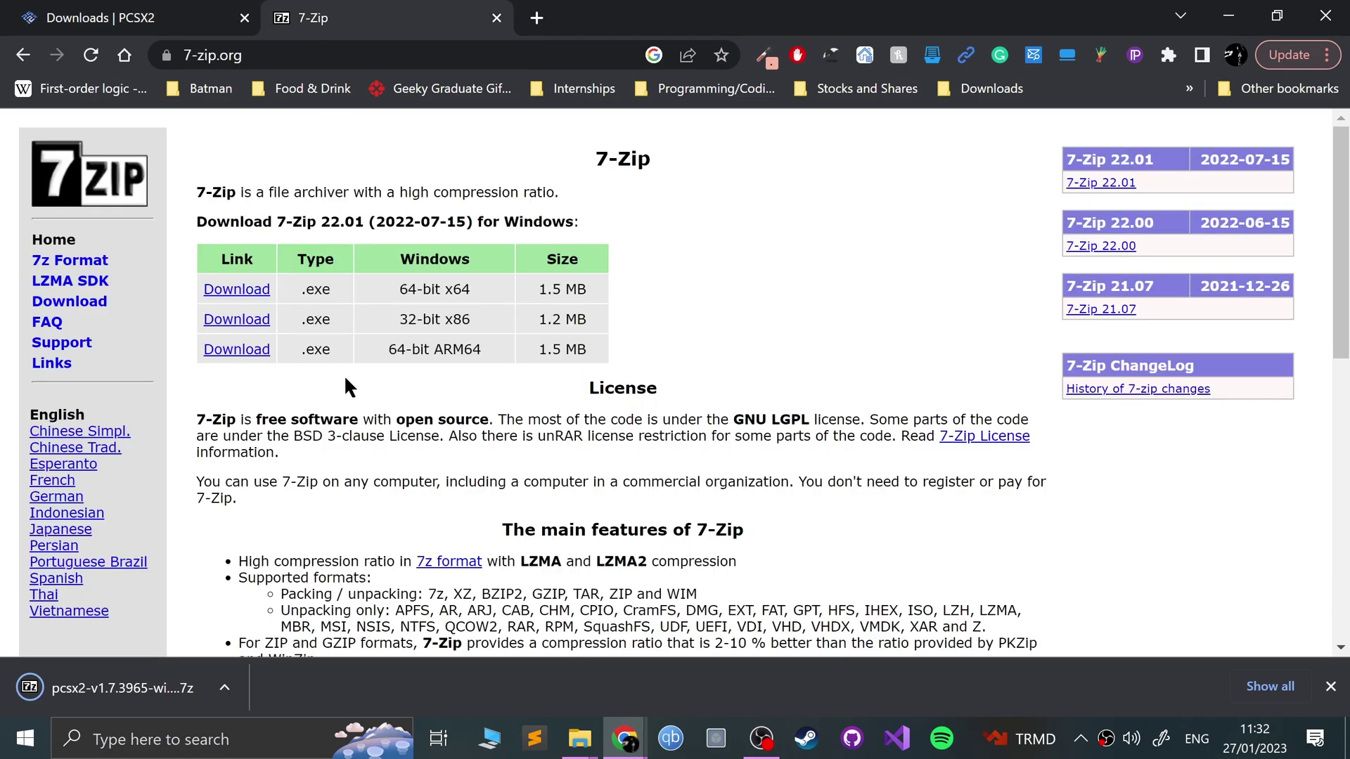
- Download the 64-bit x64 7-Zip 22.01 installer and install it to D:\Software\7-Zip
left_click(250, 301)
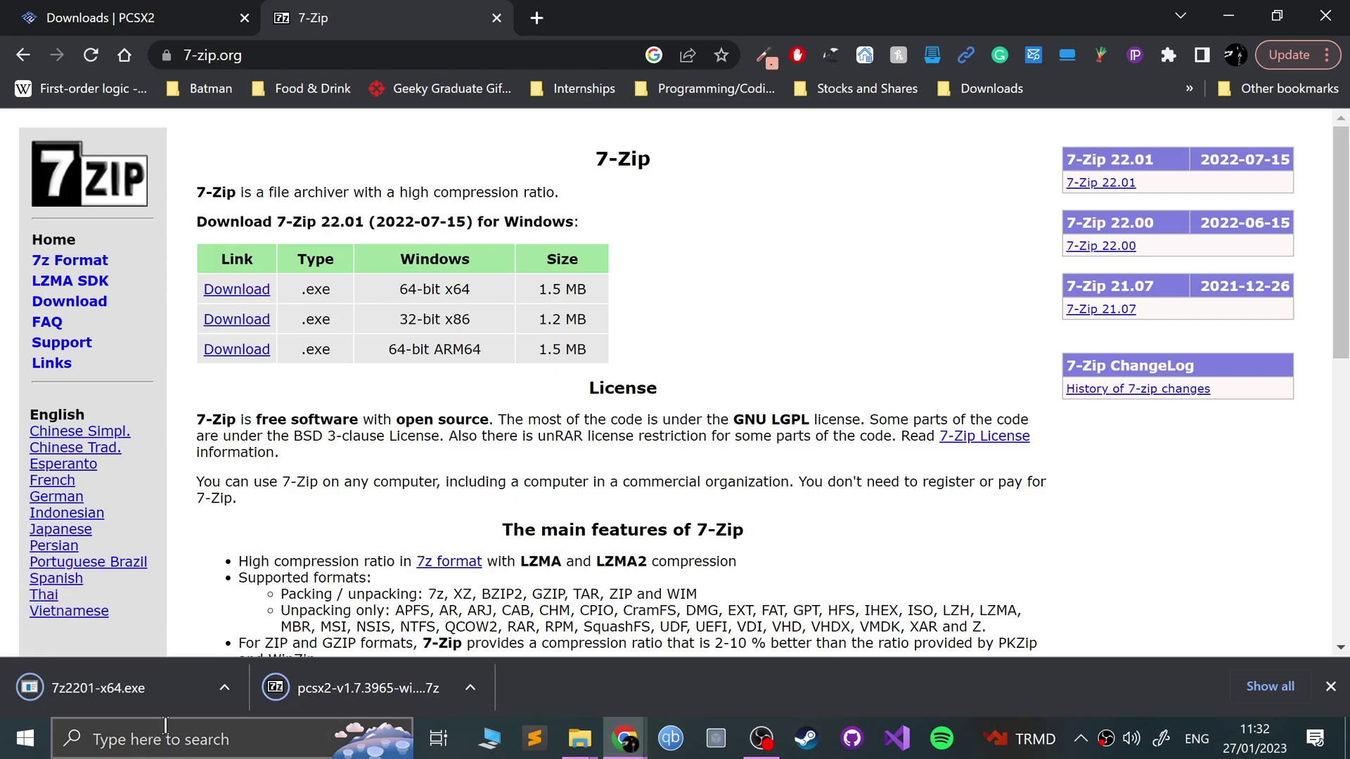
left_click(180, 679)
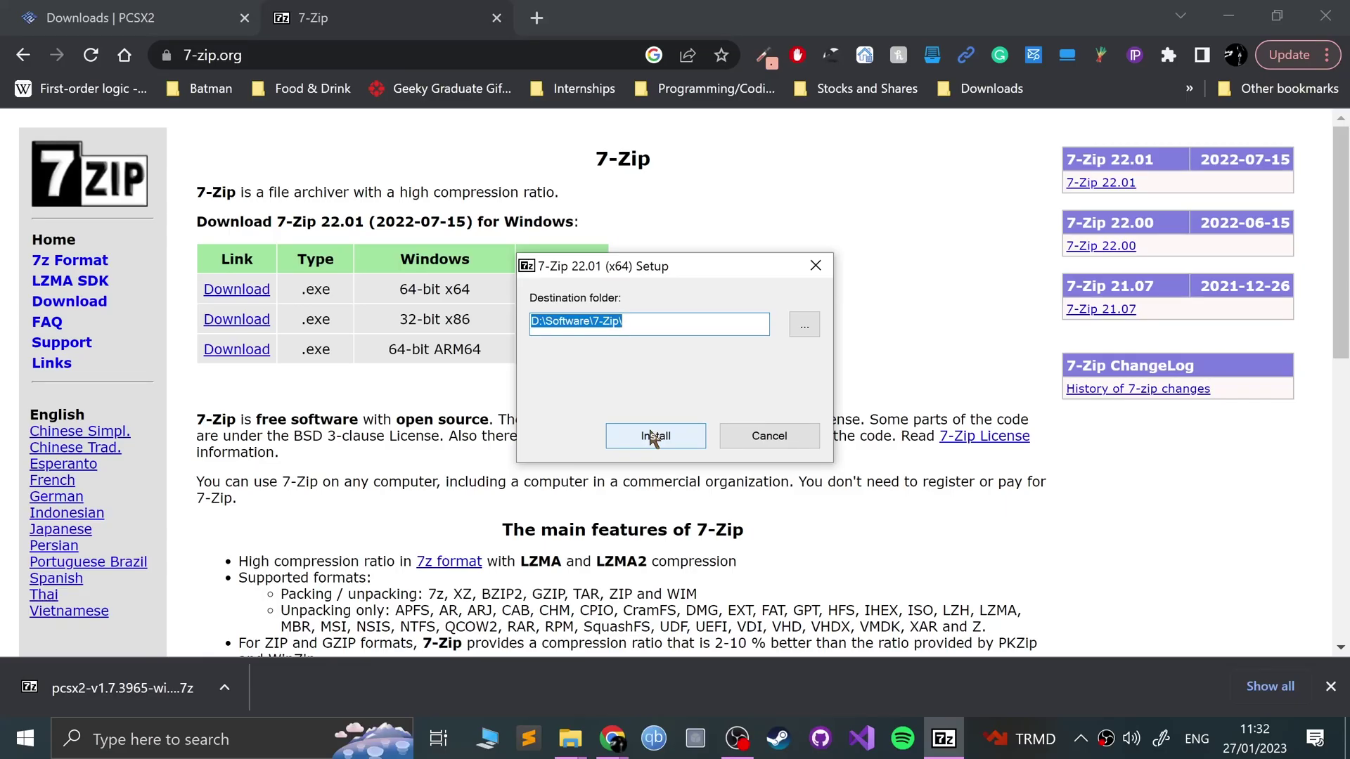
left_click(653, 437)
left_click(657, 437)
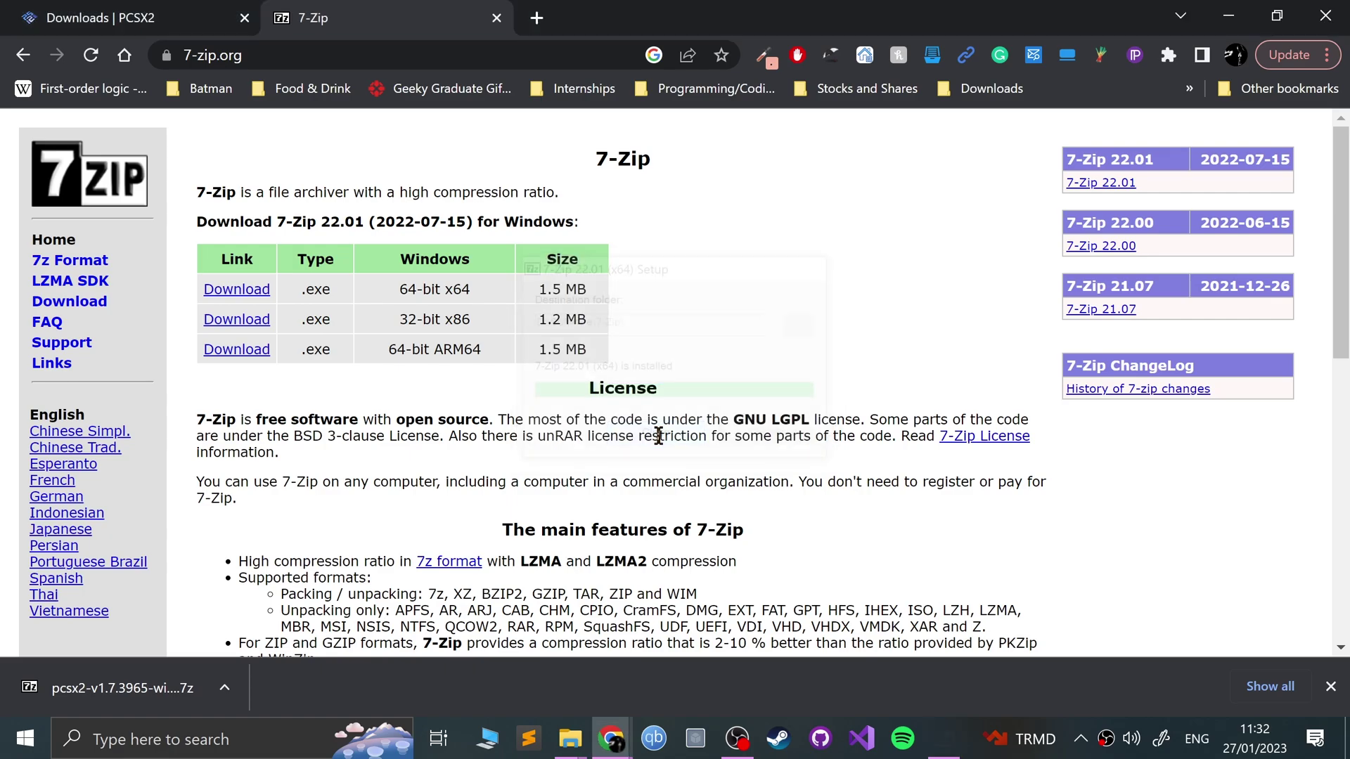
left_click(224, 688)
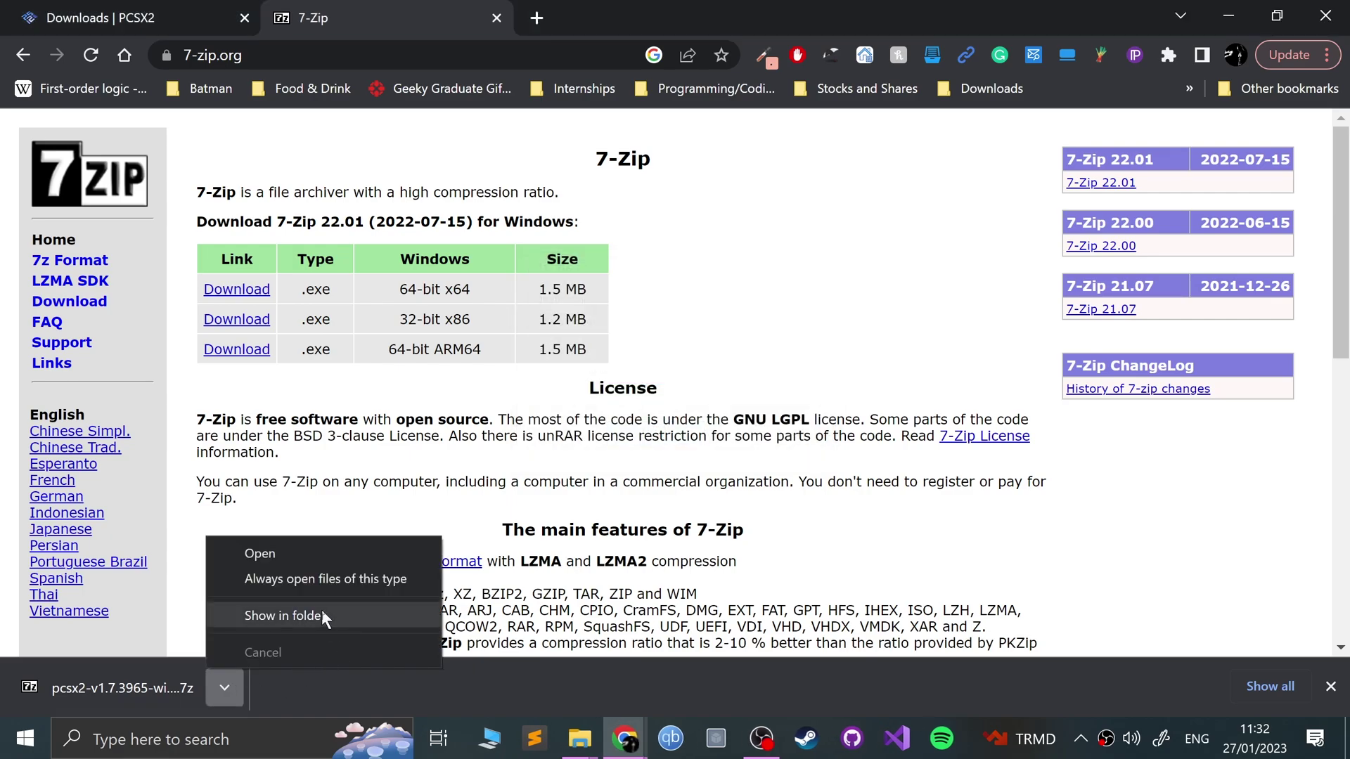
- Extract the PCSX2 archive into its own pcsx2-v1.7.3965-windows-64bit-SSE4-Qt folder
left_click(322, 613)
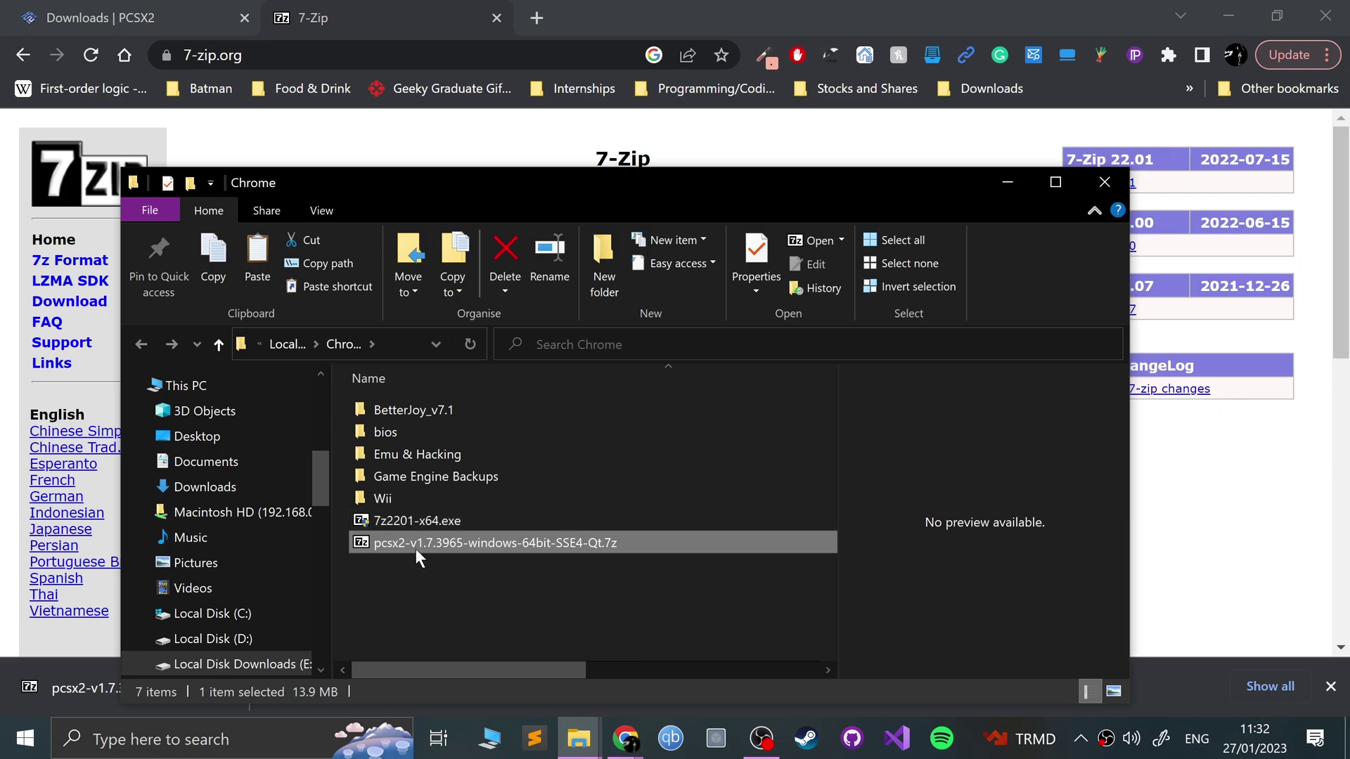
right_click(414, 545)
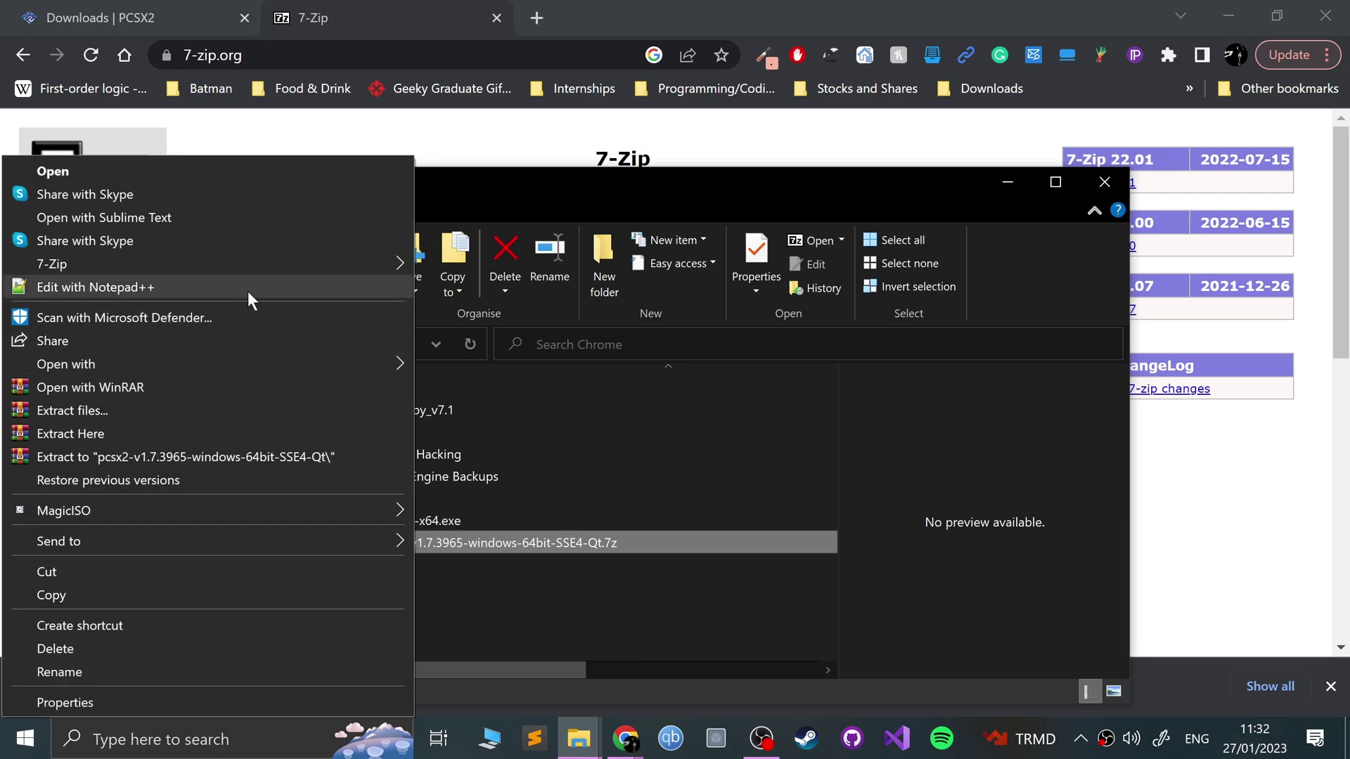
mouse_move(373, 264)
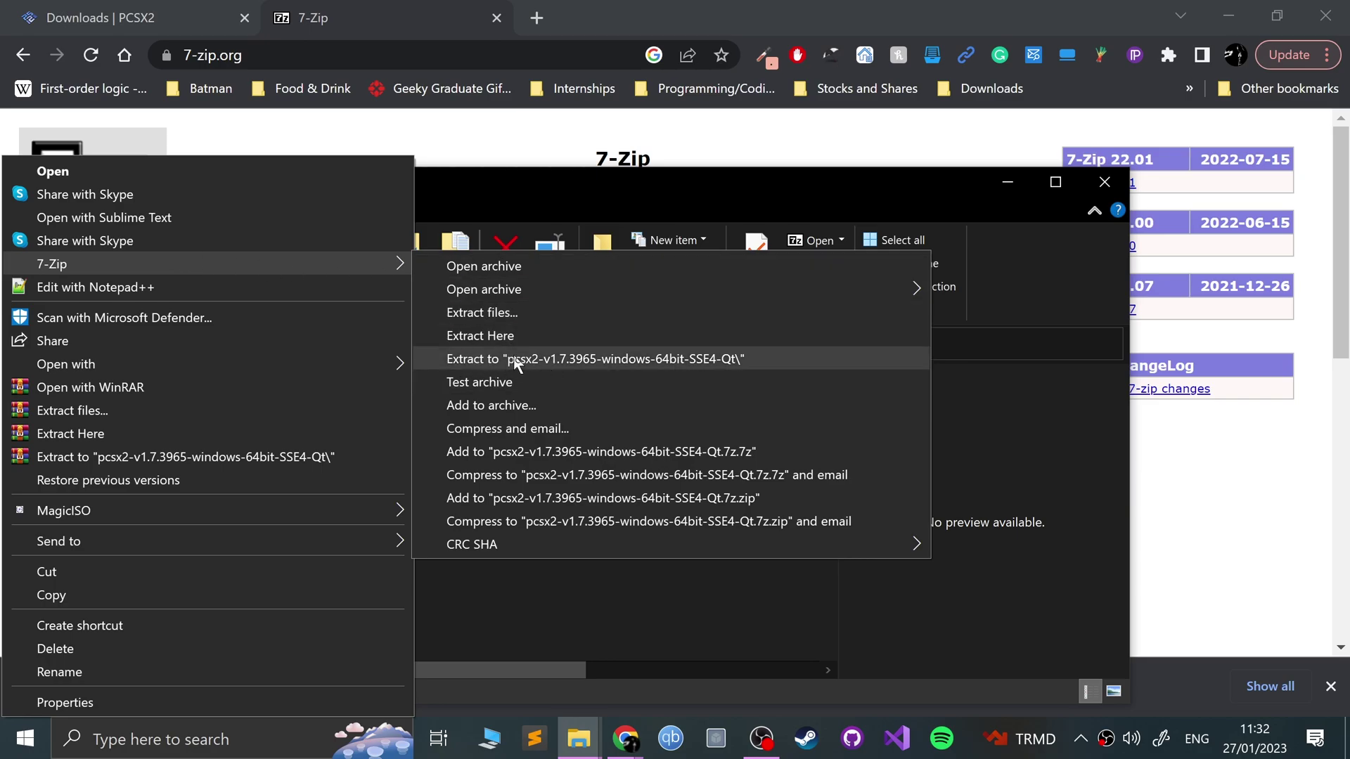
left_click(552, 360)
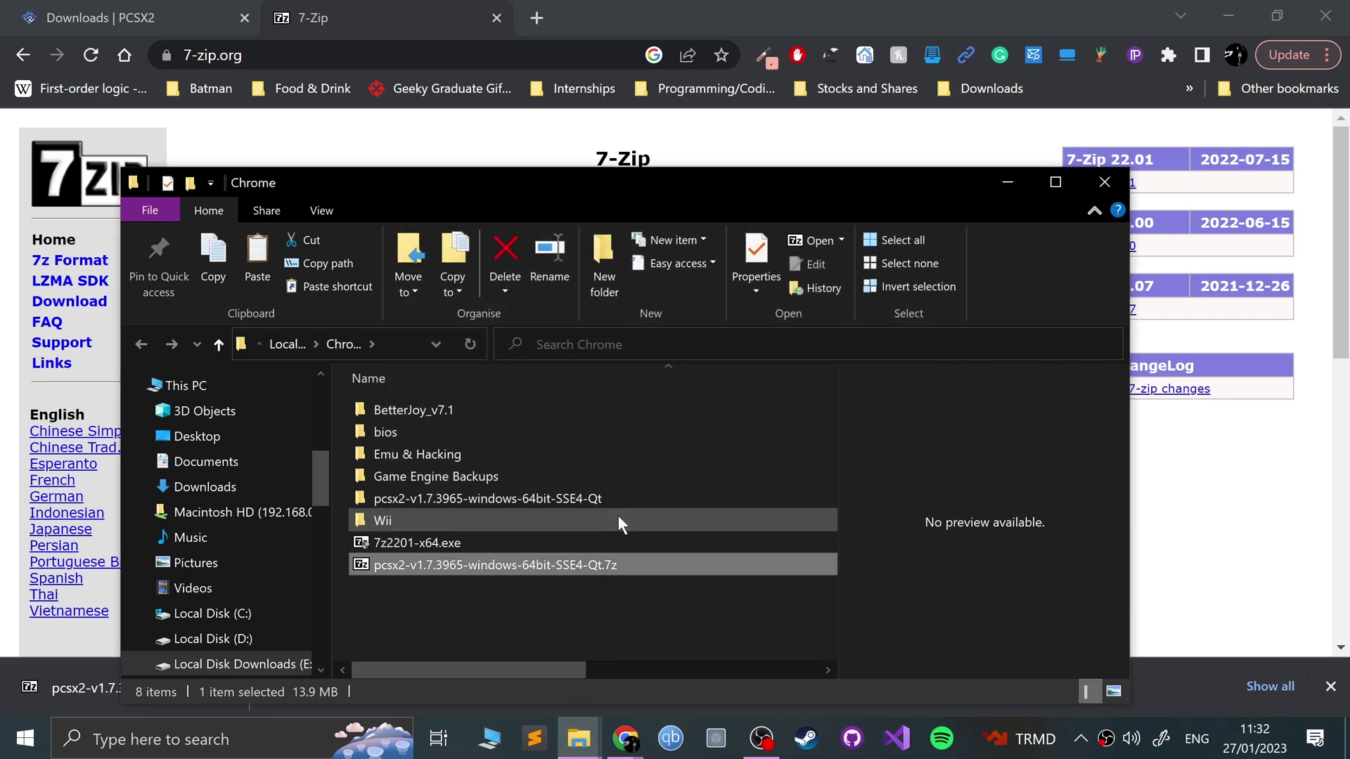
key("Up")
key("Up")
key("Up")
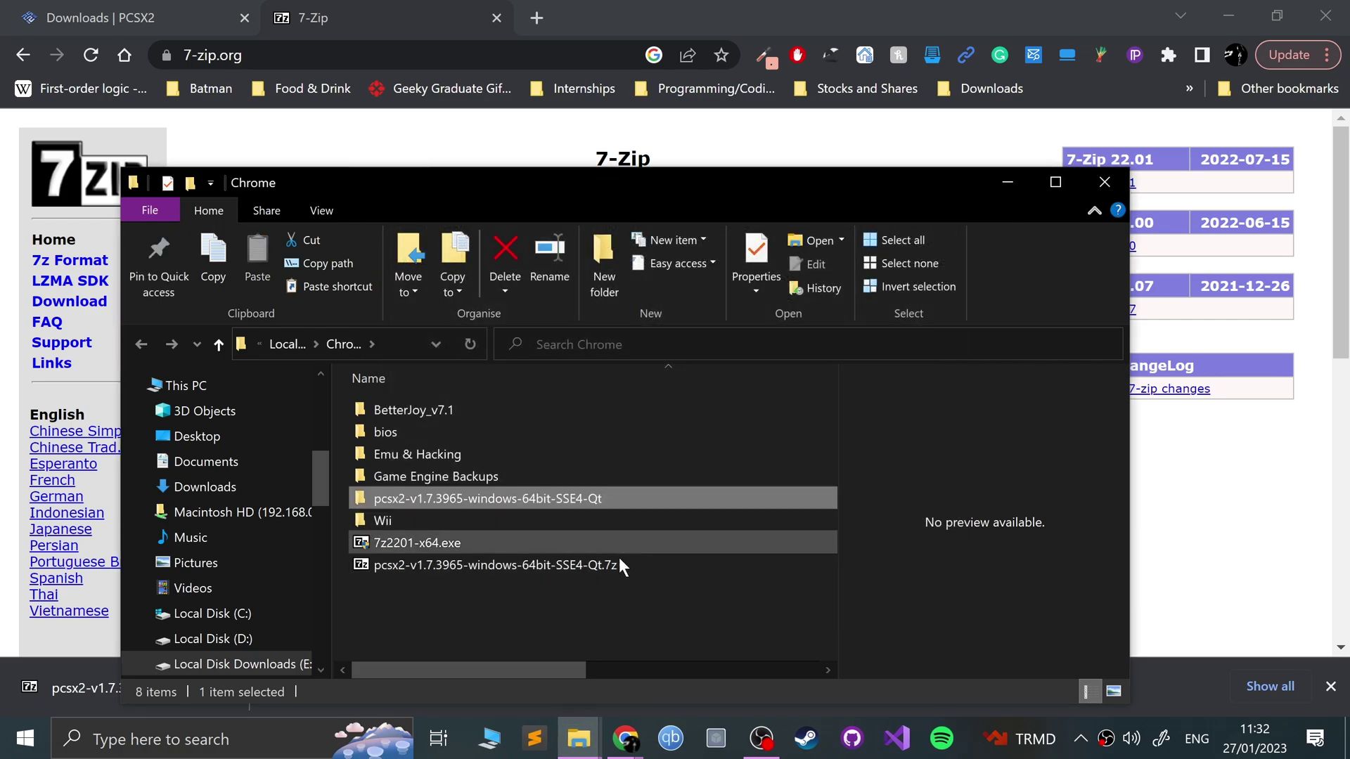
key("Return")
key("alt+Left")
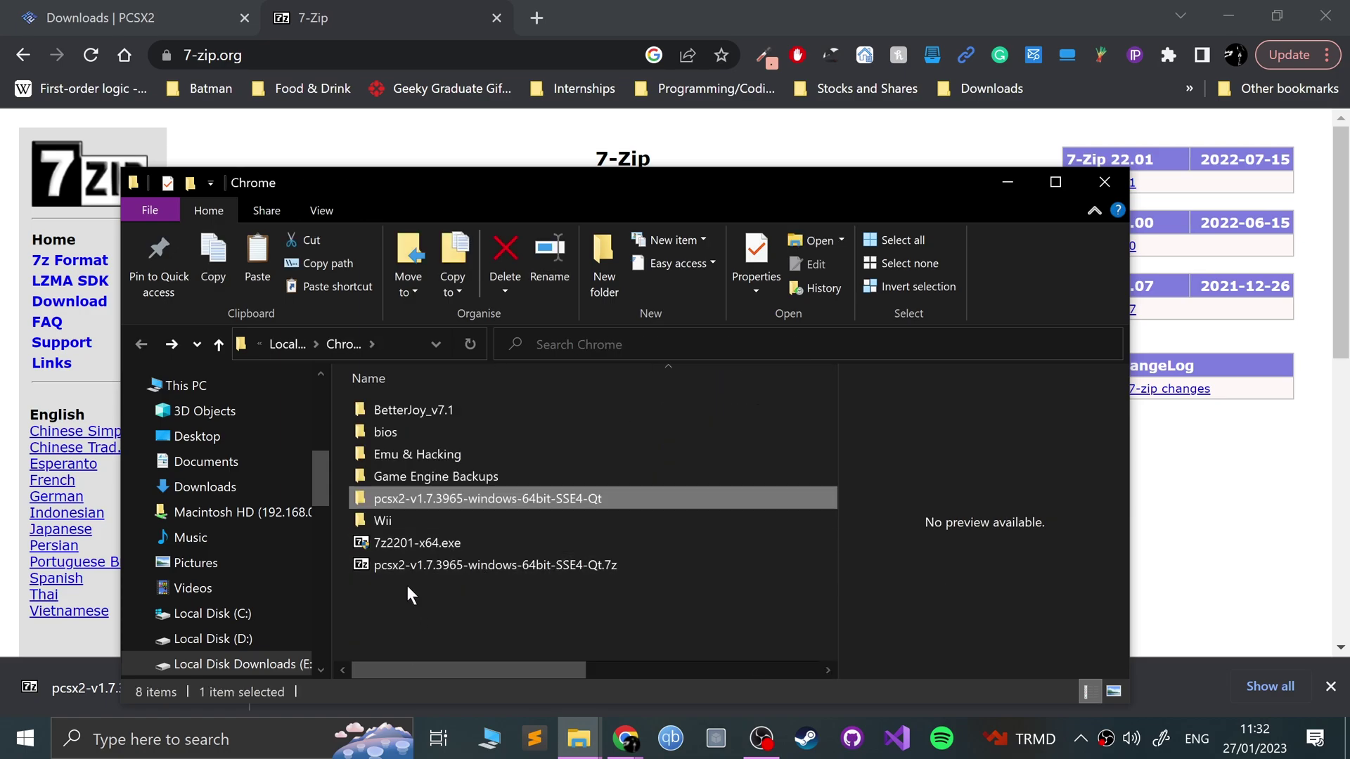
- Delete the 7z2201-x64.exe installer from the Chrome folder
left_click(417, 542)
key("Delete")
key("Return")
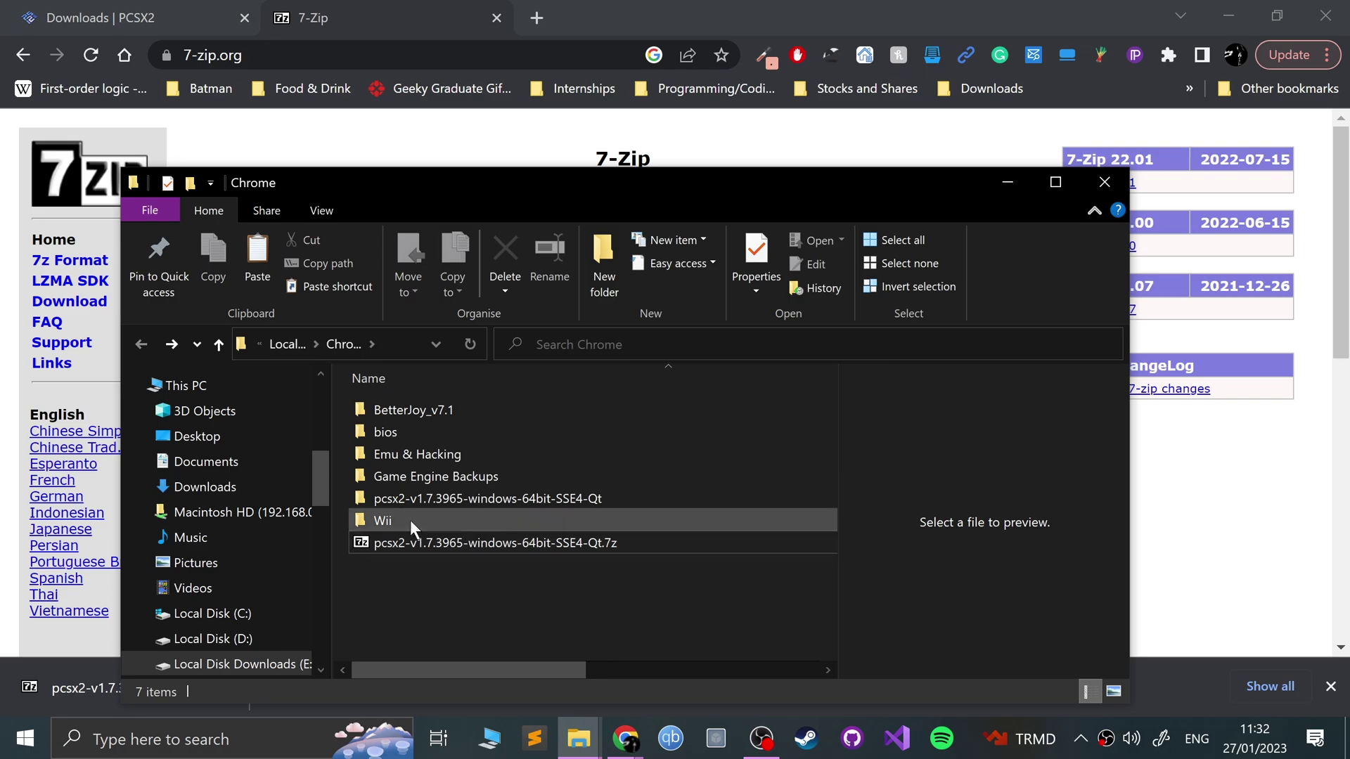
- Launch pcsx2-qtx64.exe once from the extracted folder, then close PCSX2 Nightly
double_click(402, 503)
scroll(399, 492, "down", 1)
scroll(397, 480, "up", 1)
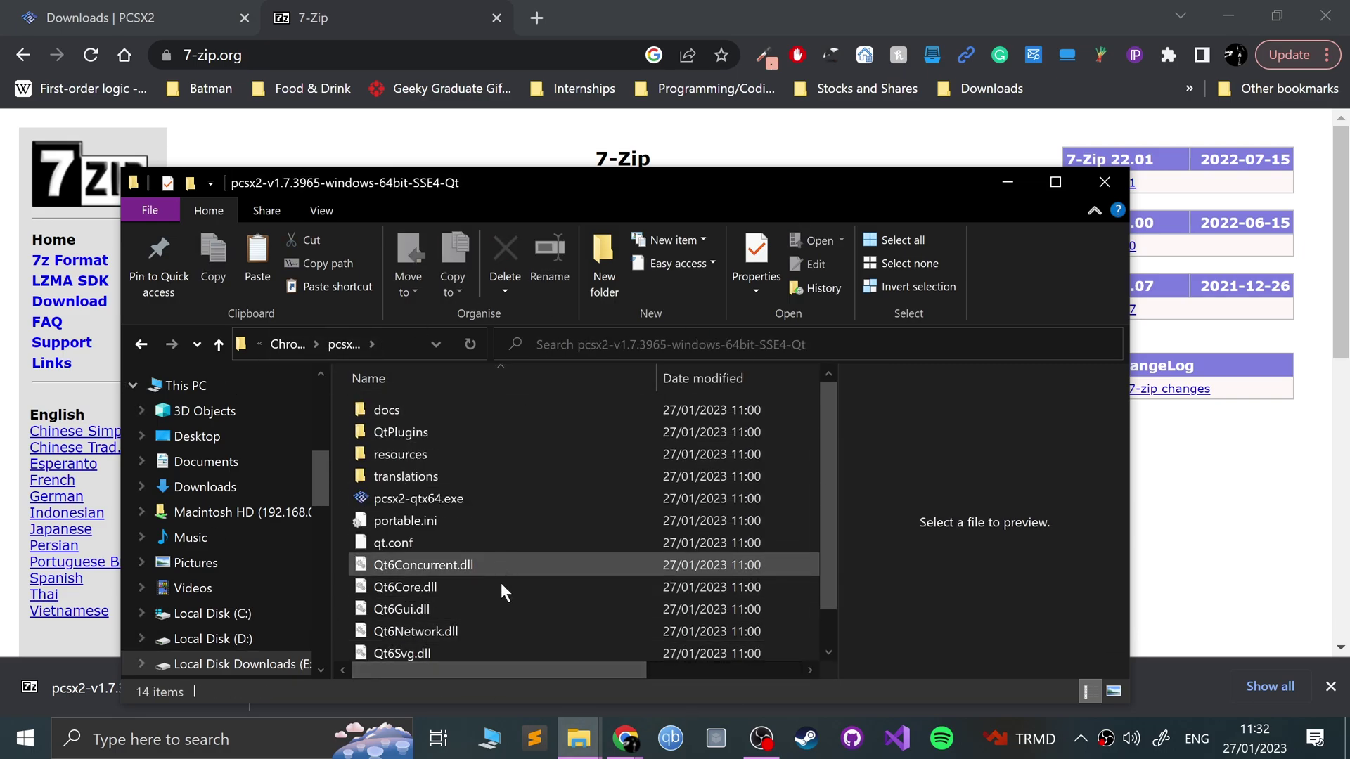
left_click(438, 497)
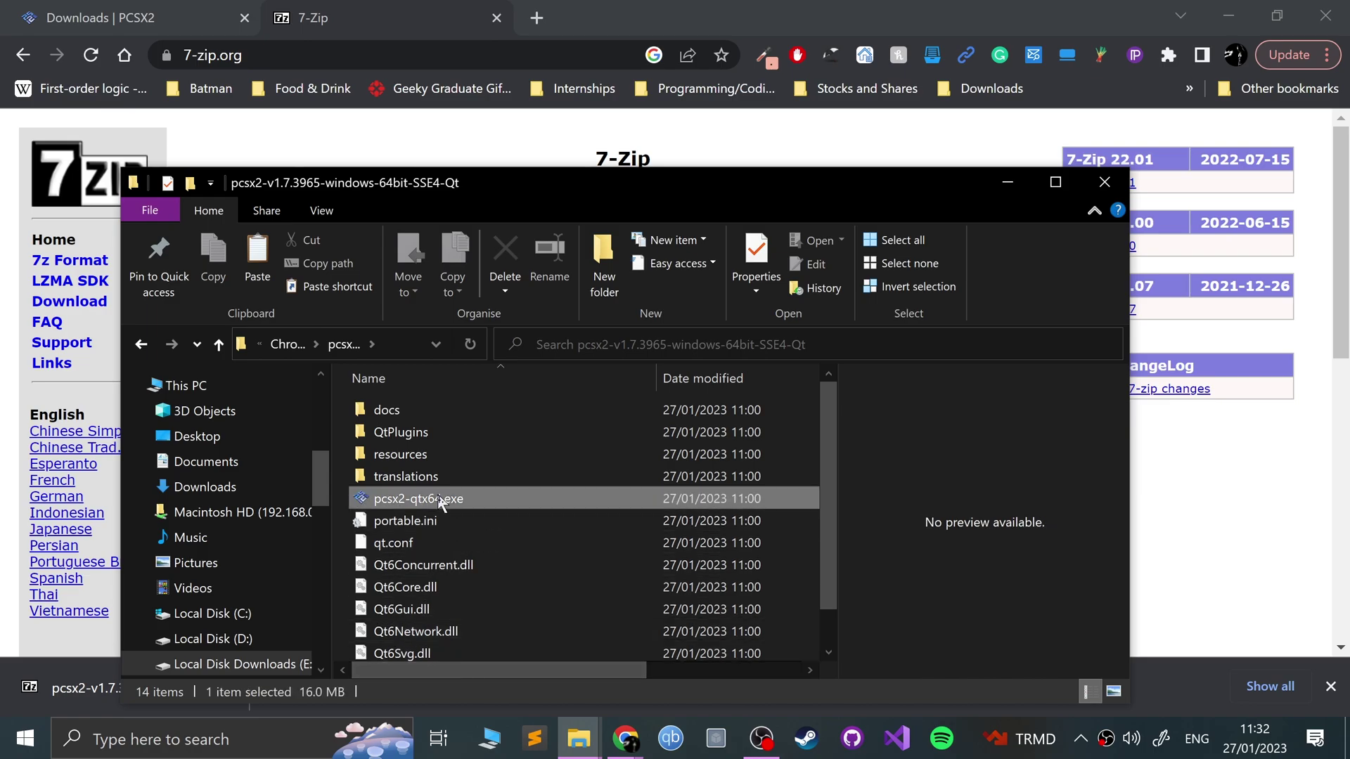
double_click(439, 500)
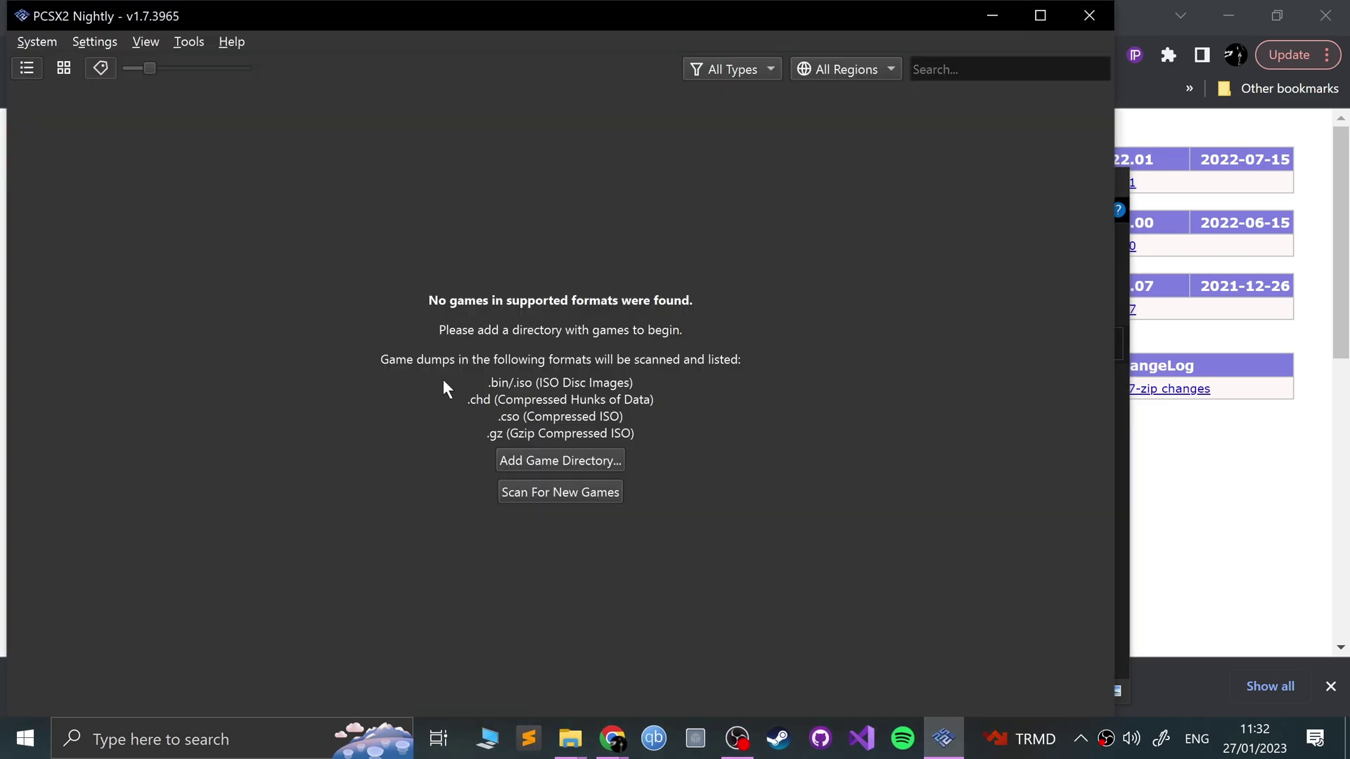
left_click(1077, 28)
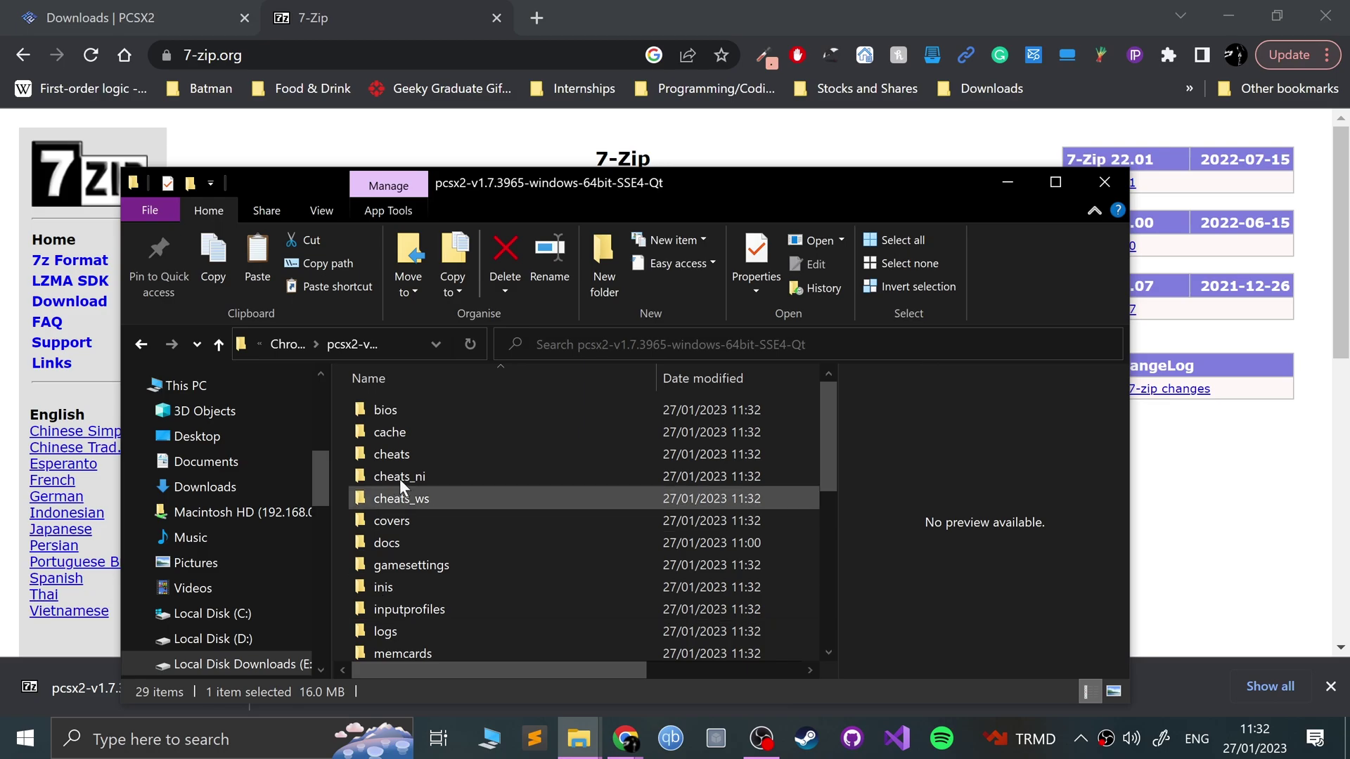
- Select and copy all 15 BIOS files from the Chrome folder's bios folder
double_click(386, 412)
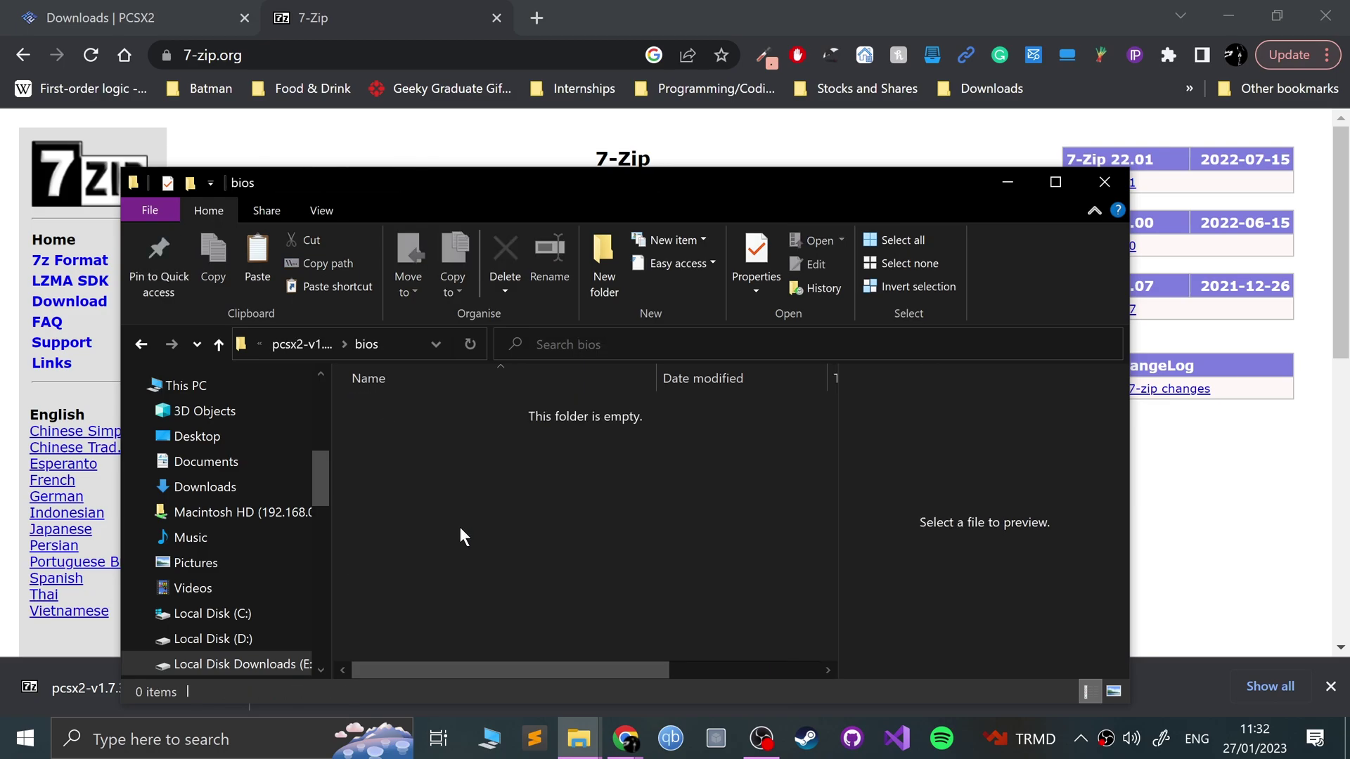
key("alt+Left")
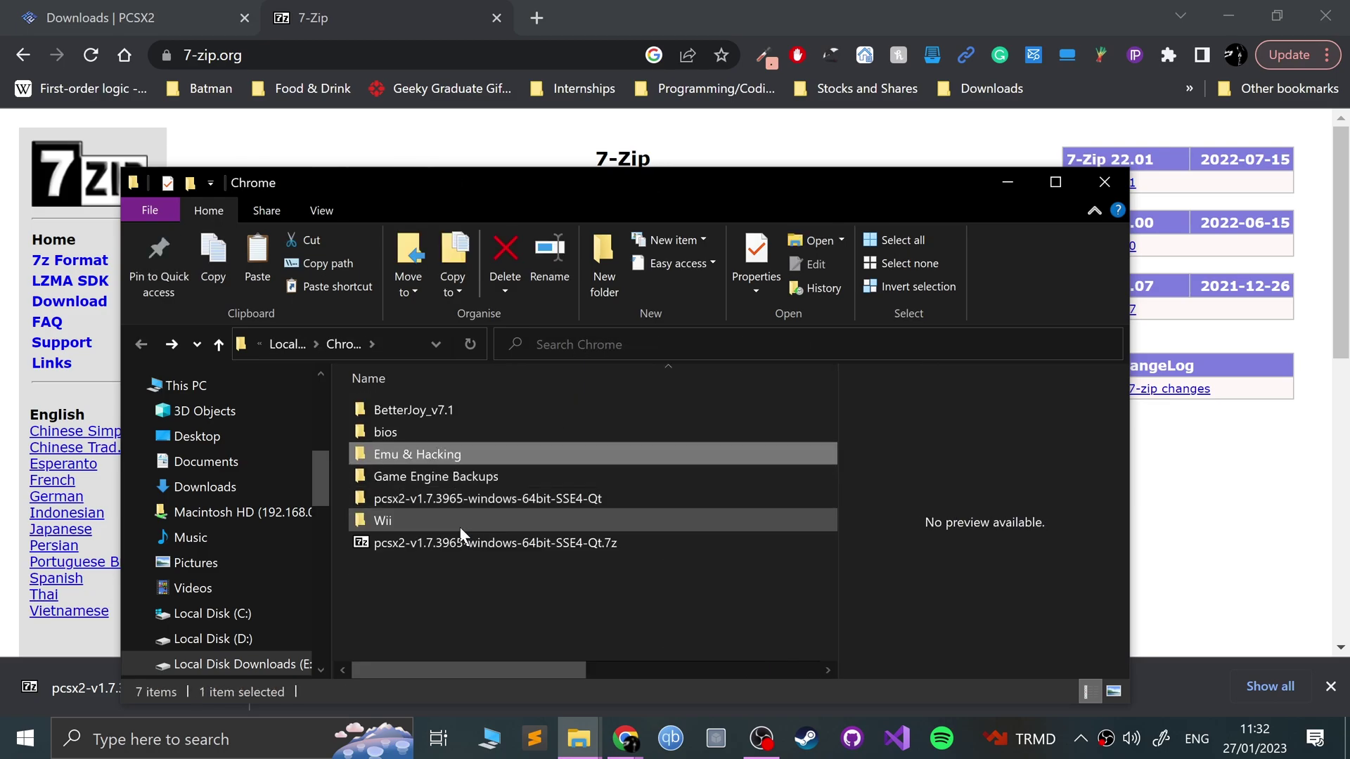
key("Return")
left_click(460, 522)
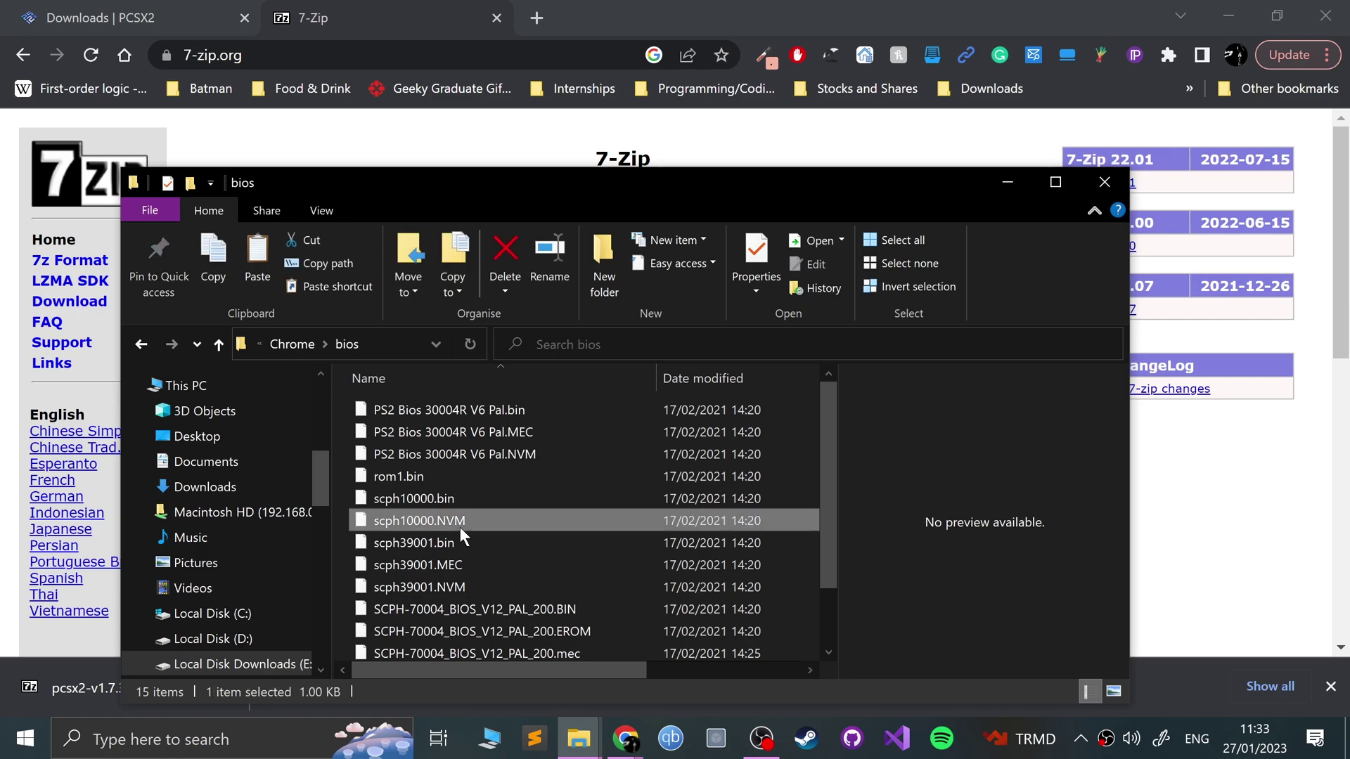
key("ctrl+a")
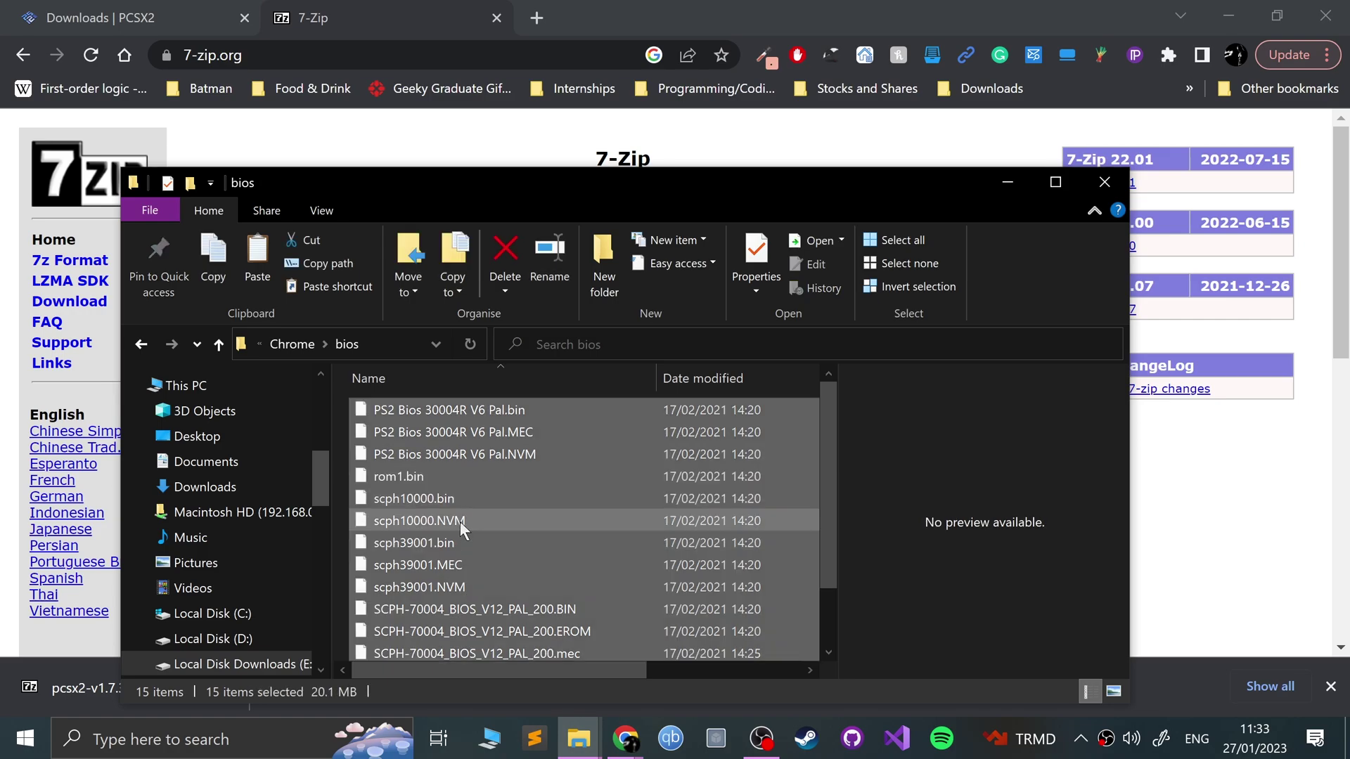
key("alt+Left")
- Paste the BIOS files into pcsx2\bios, then return to the pcsx2 folder
key("Down")
key("Down")
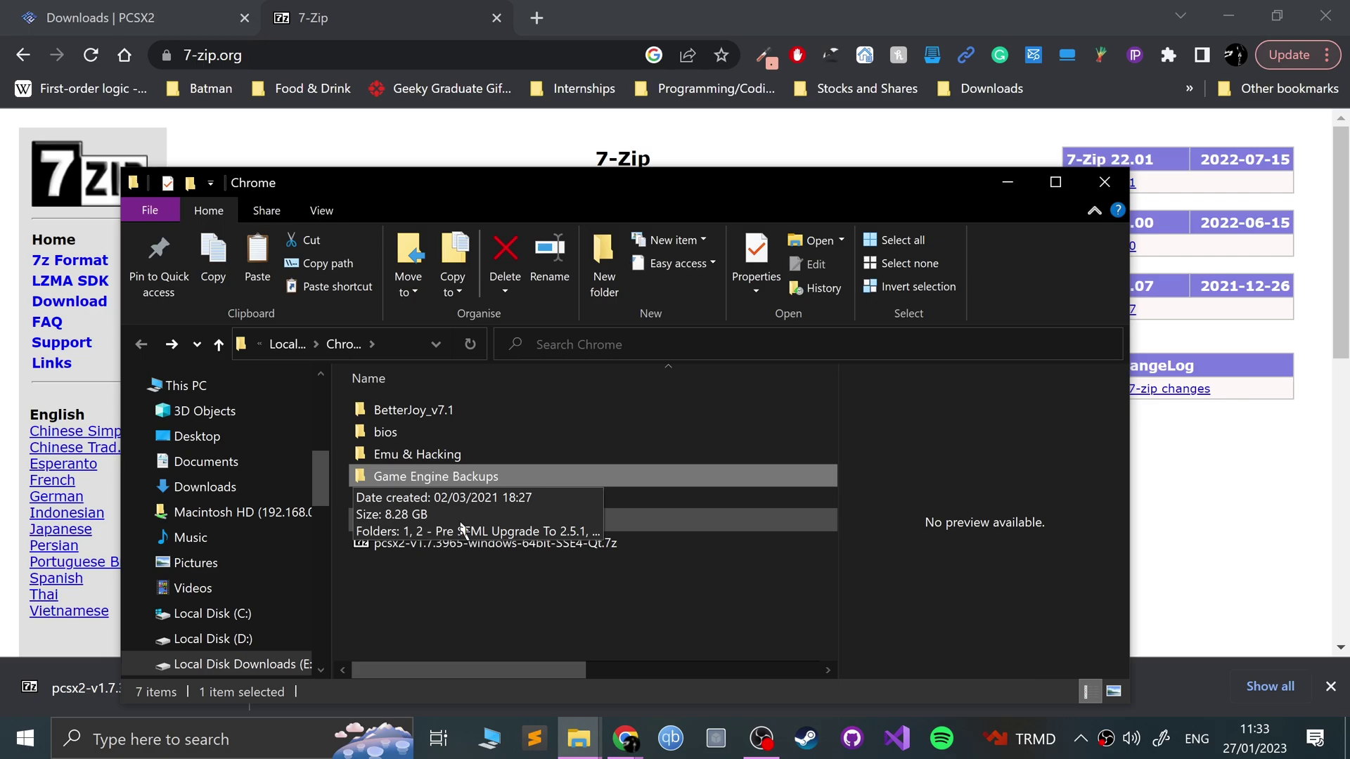
key("Down")
key("Return")
key("Down")
key("Return")
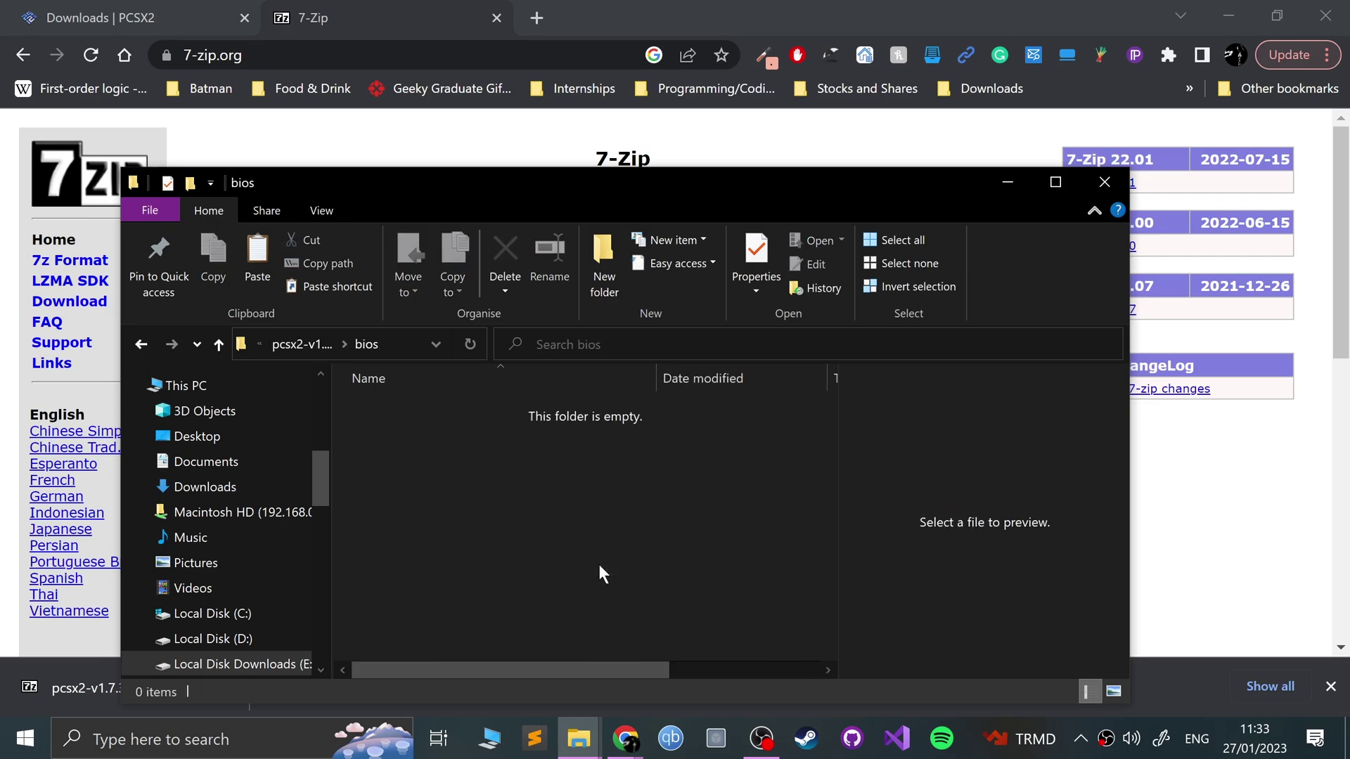
key("ctrl+v")
key("BackSpace")
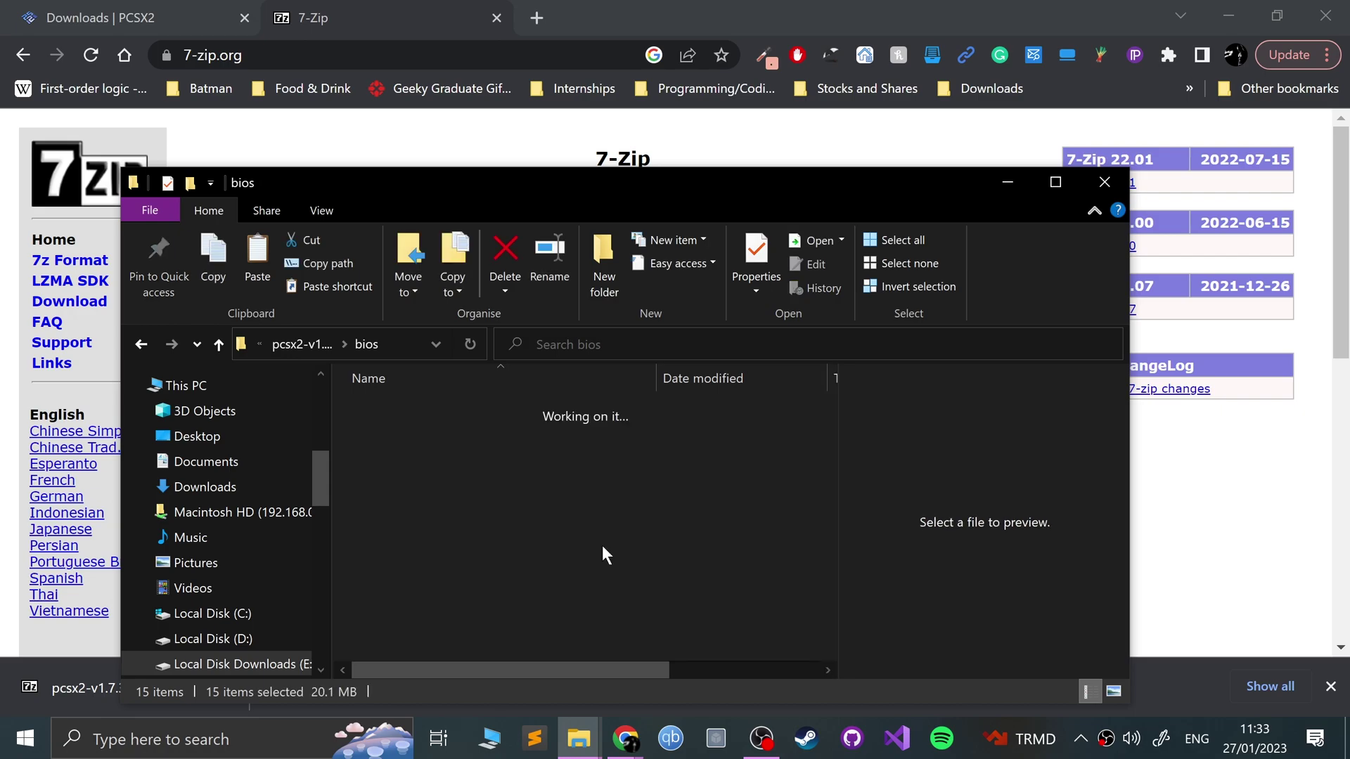
key("BackSpace")
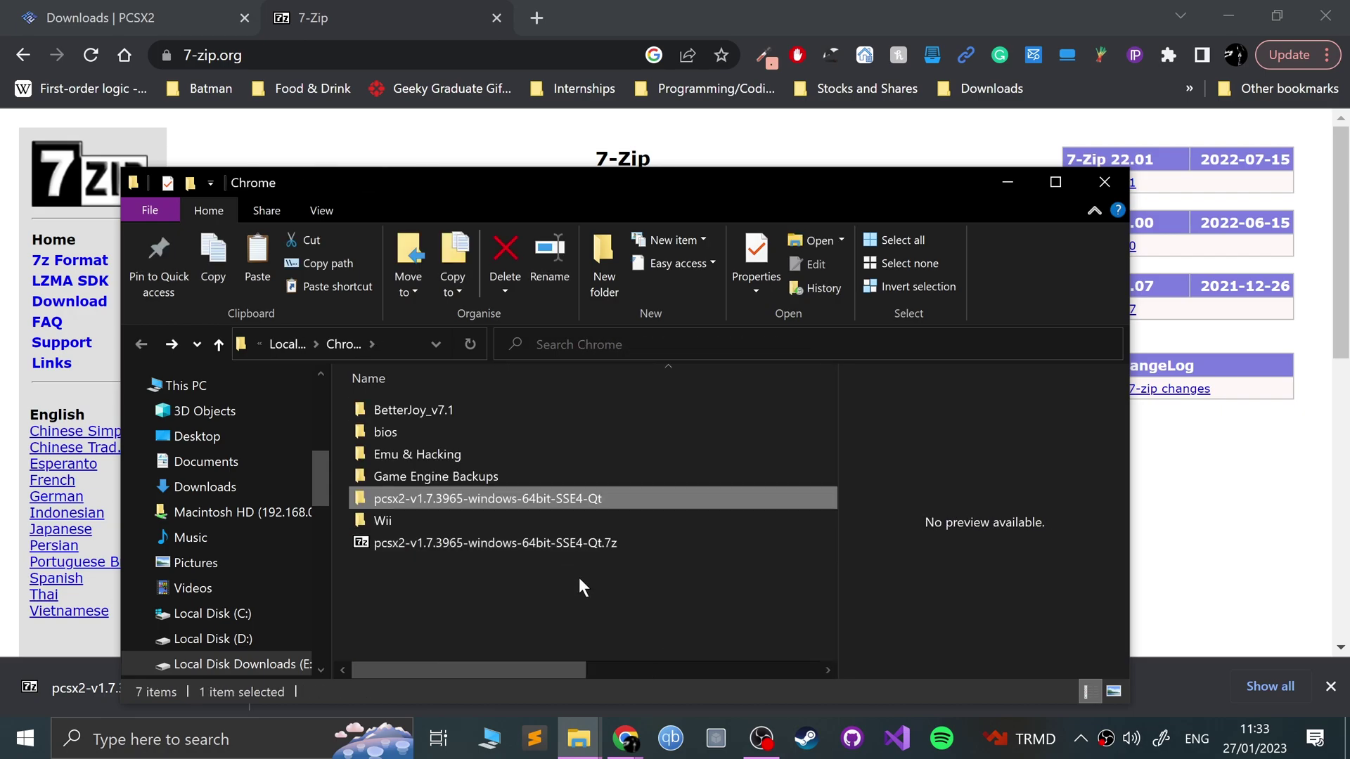
key("Return")
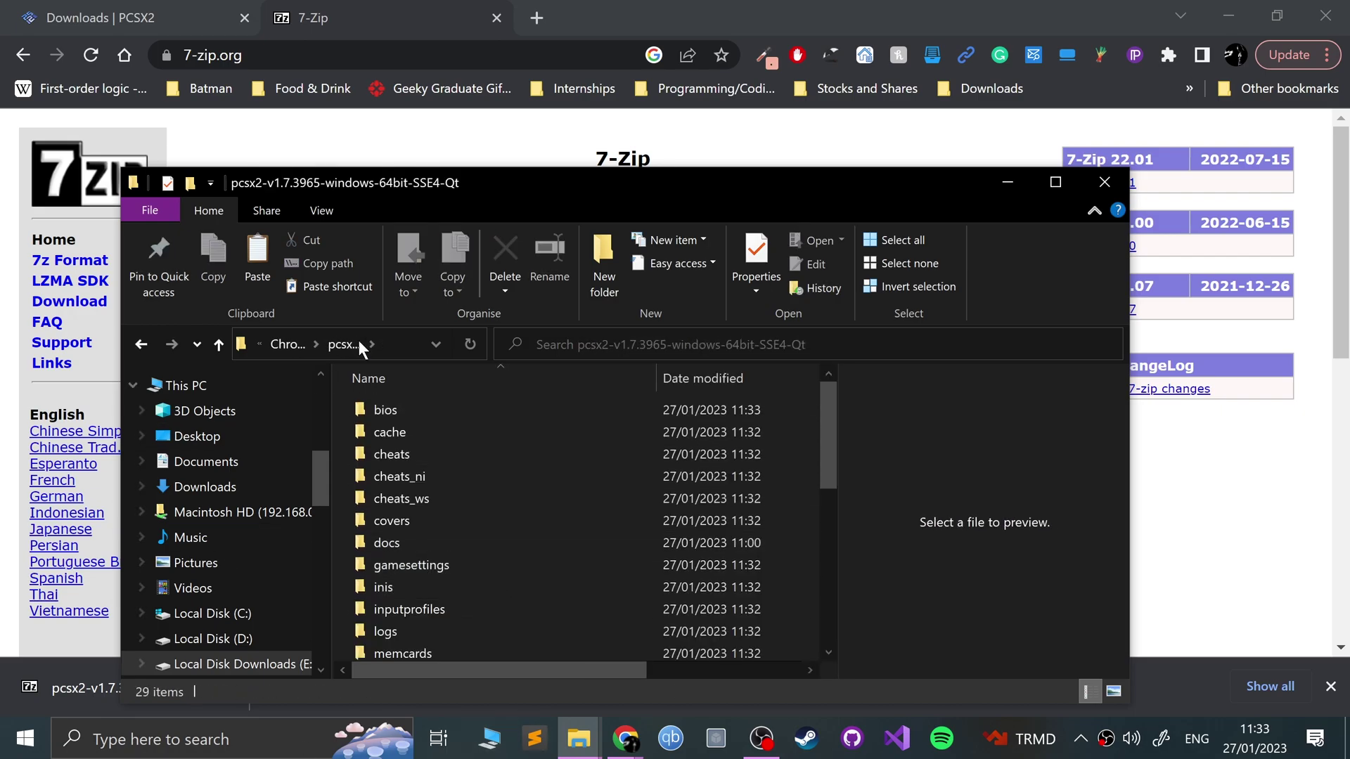
- Leave the Chrome folder and open the Games folder on Local Disk (D:)
scroll(268, 542, "down", 1)
scroll(489, 506, "down", 4)
key("BackSpace")
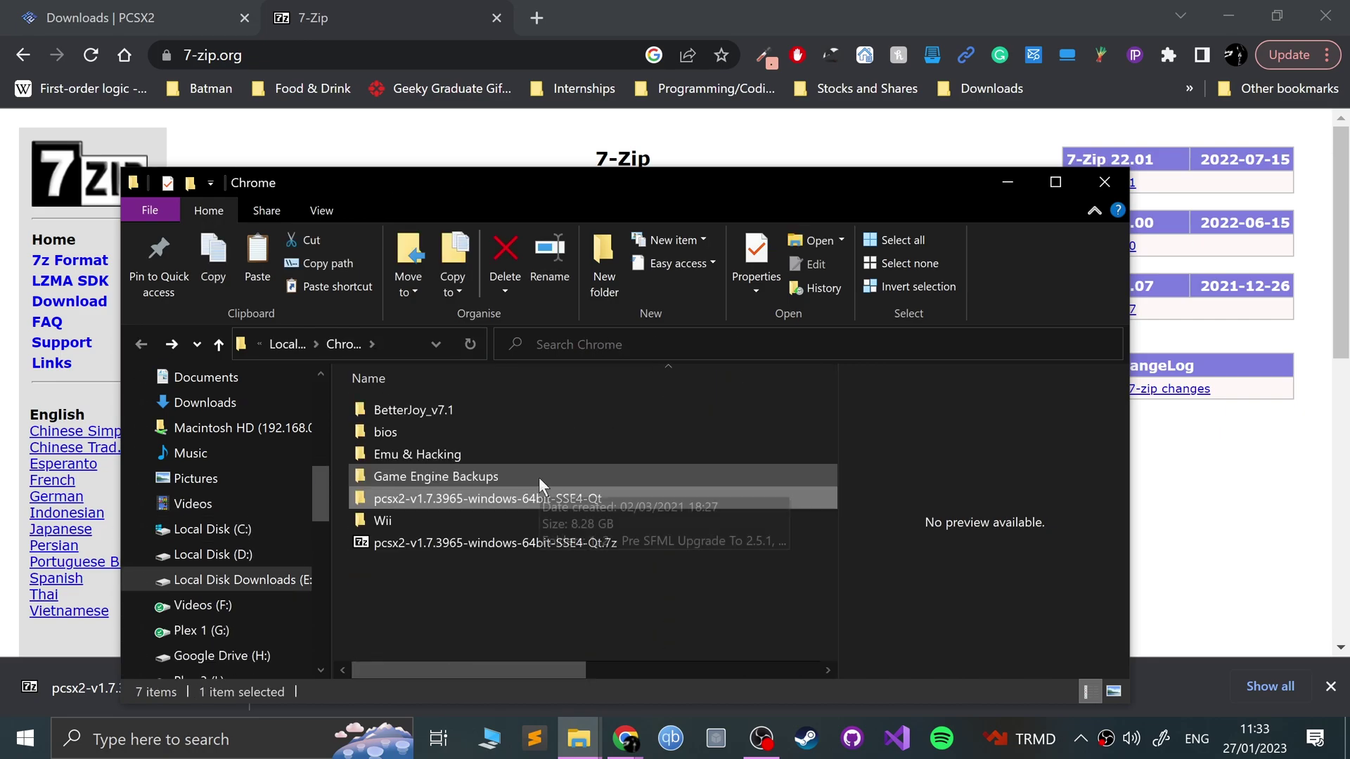
left_click(203, 555)
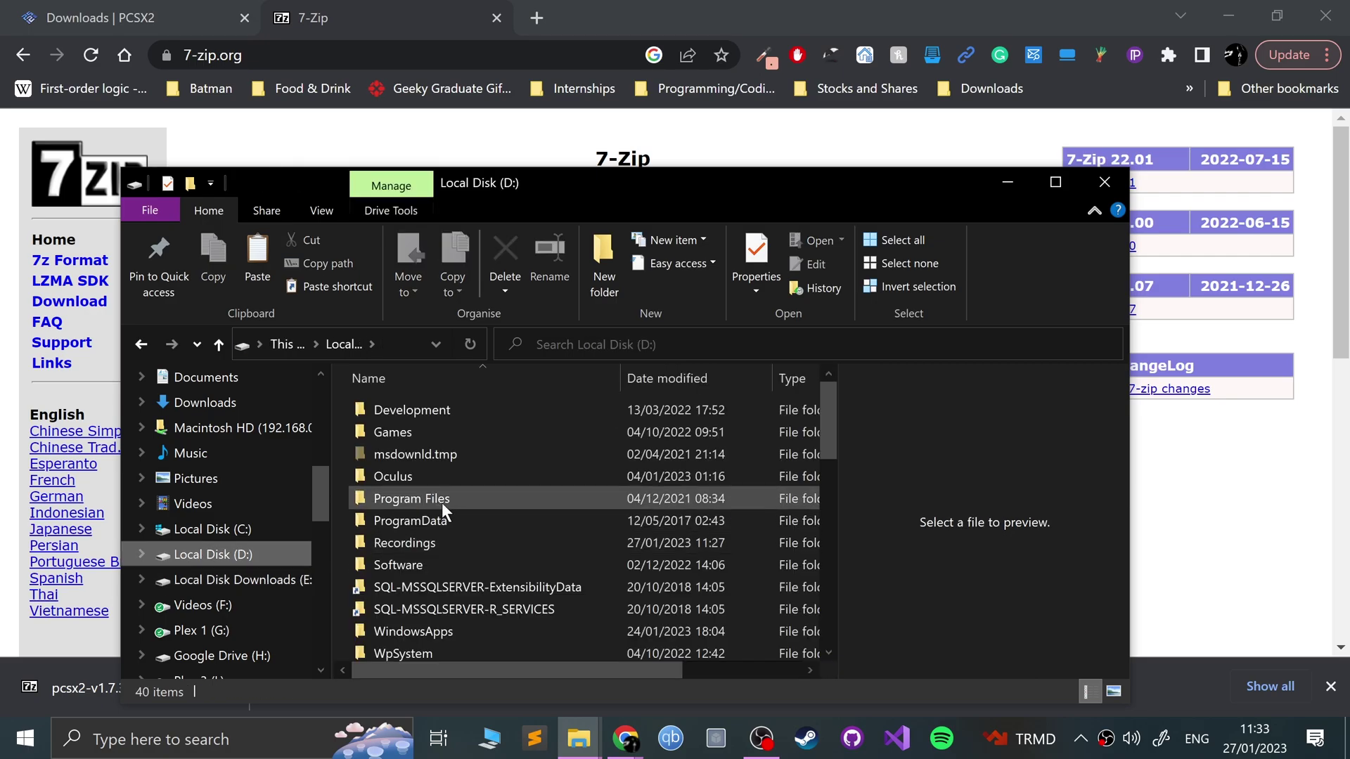
scroll(443, 511, "down", 2)
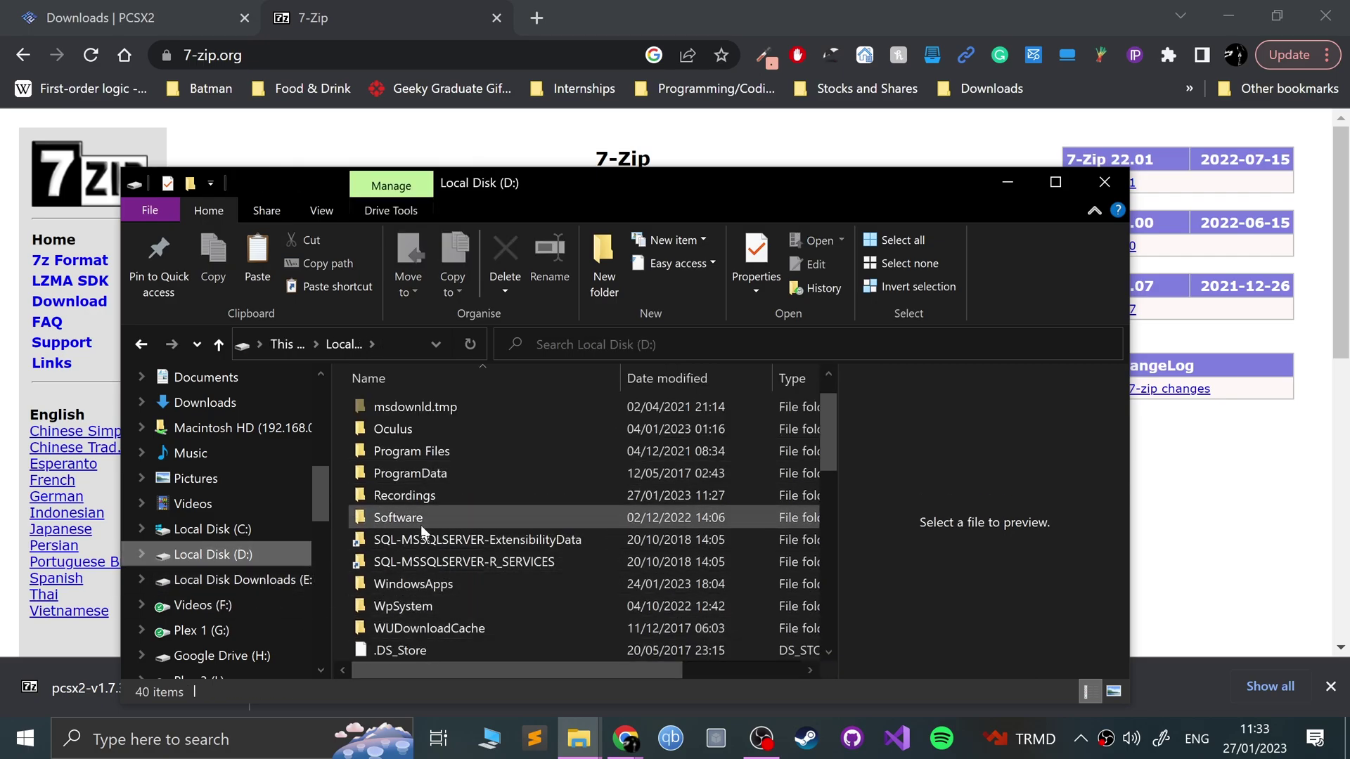
scroll(420, 499, "up", 1)
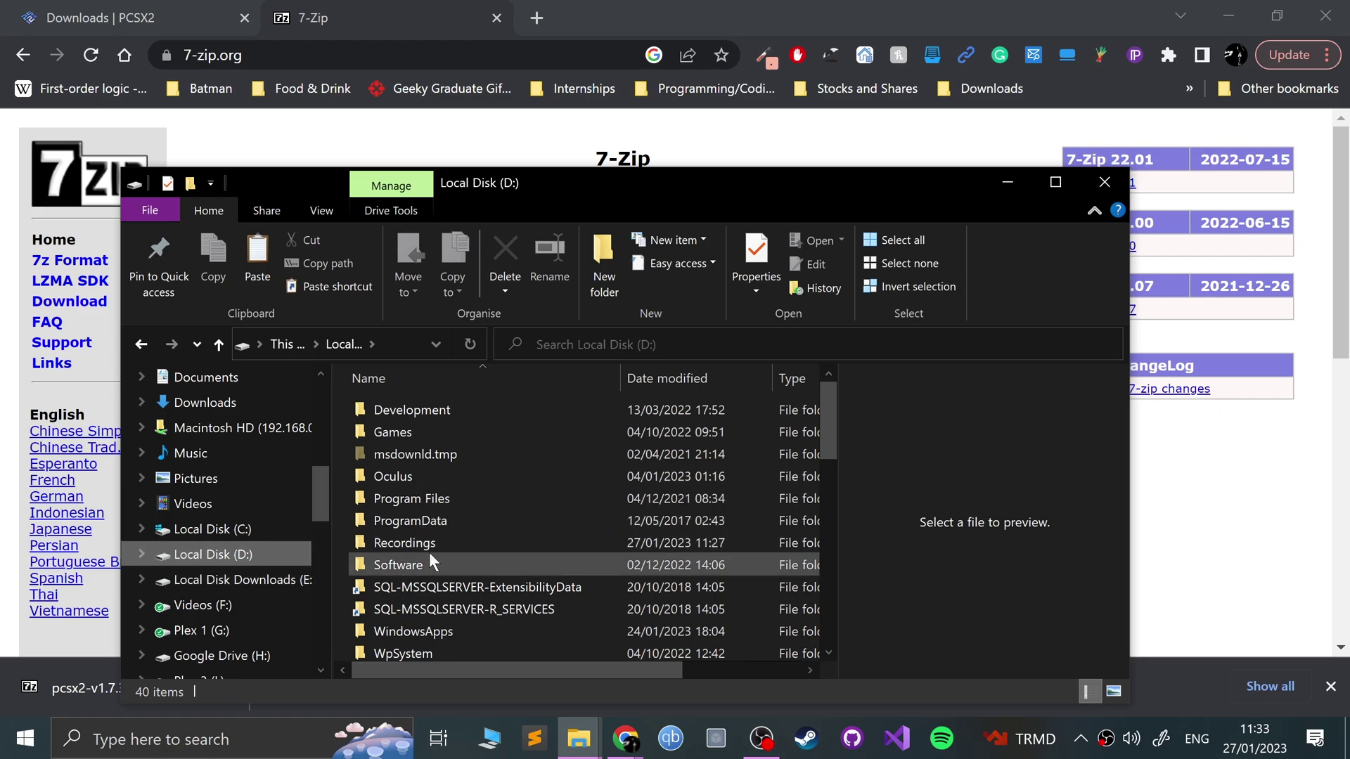
double_click(410, 434)
scroll(420, 606, "down", 6)
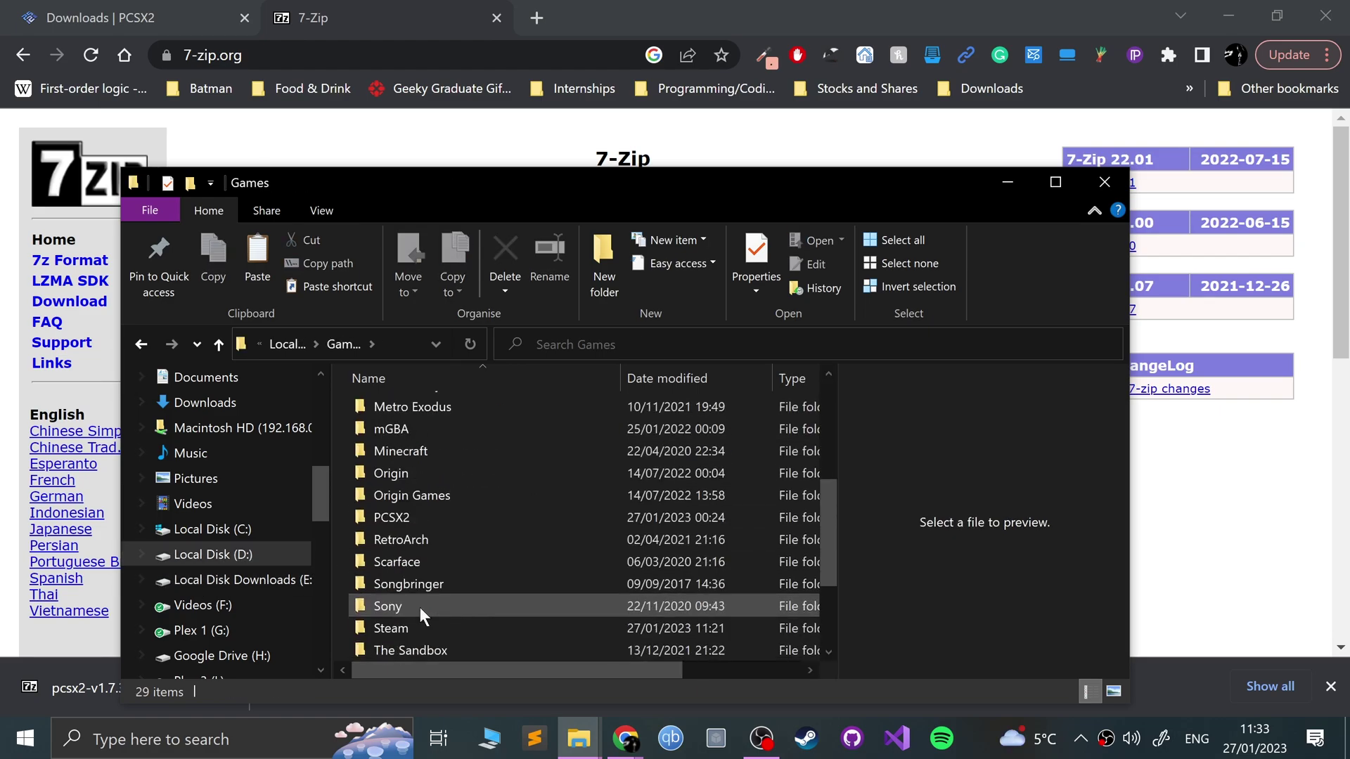
scroll(419, 605, "up", 3)
- Browse PCSX2 > Games to view the game ISOs, then return to D:'s Games folder
left_click(411, 580)
double_click(452, 581)
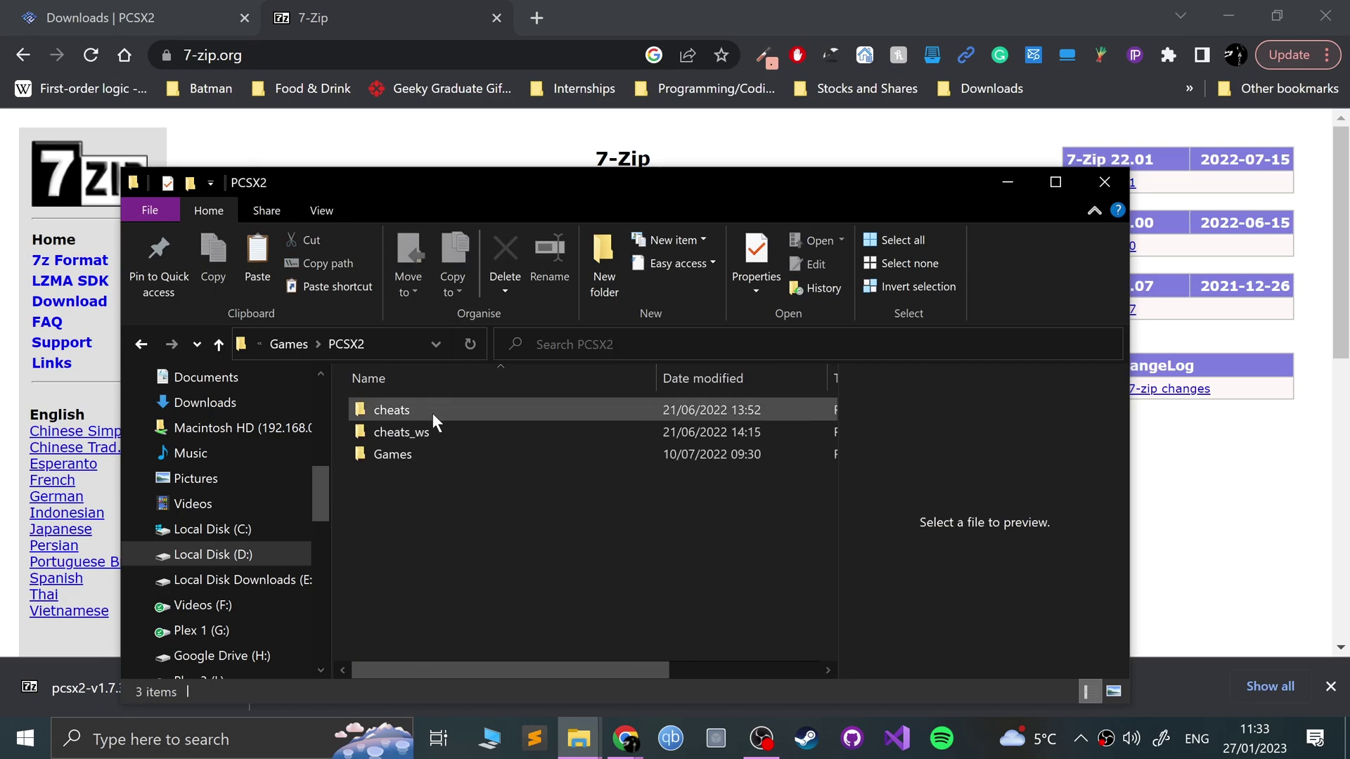
double_click(415, 453)
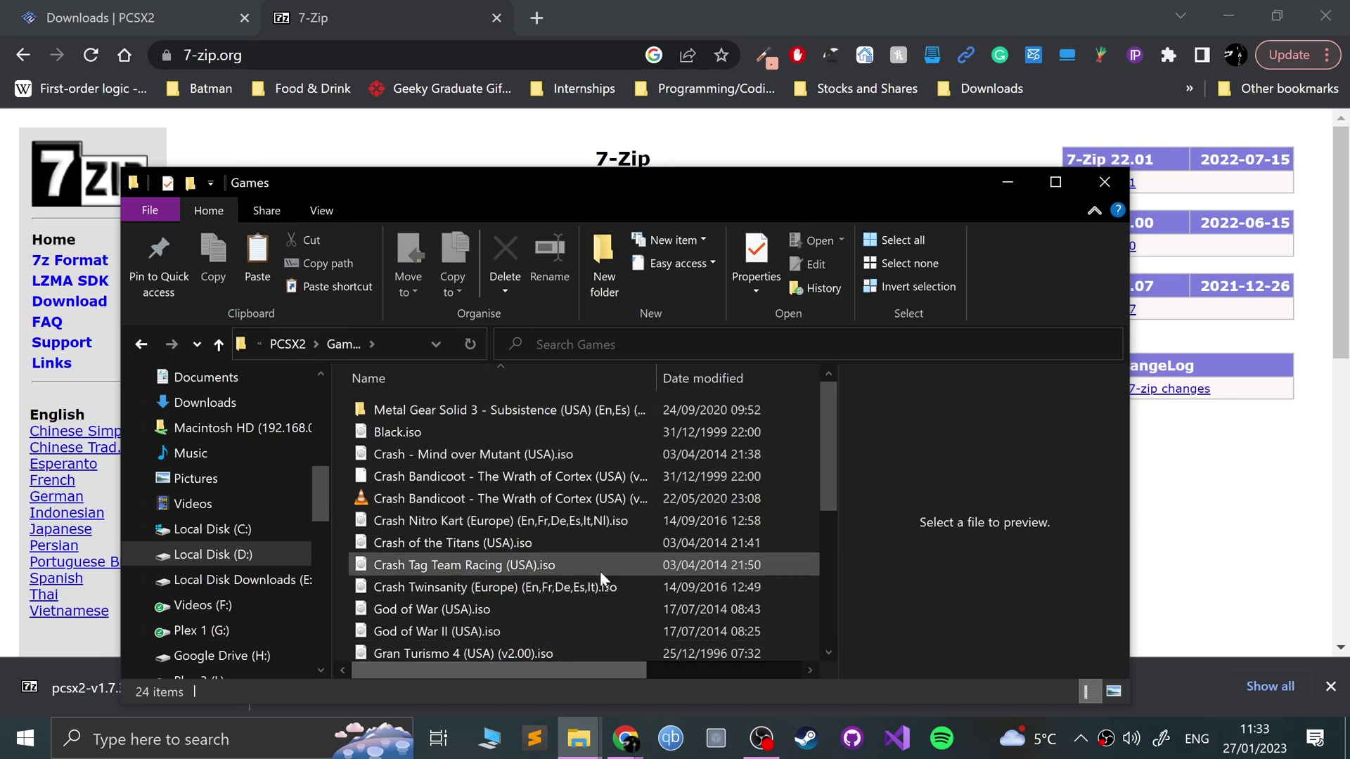
scroll(592, 428, "down", 4)
scroll(527, 565, "up", 4)
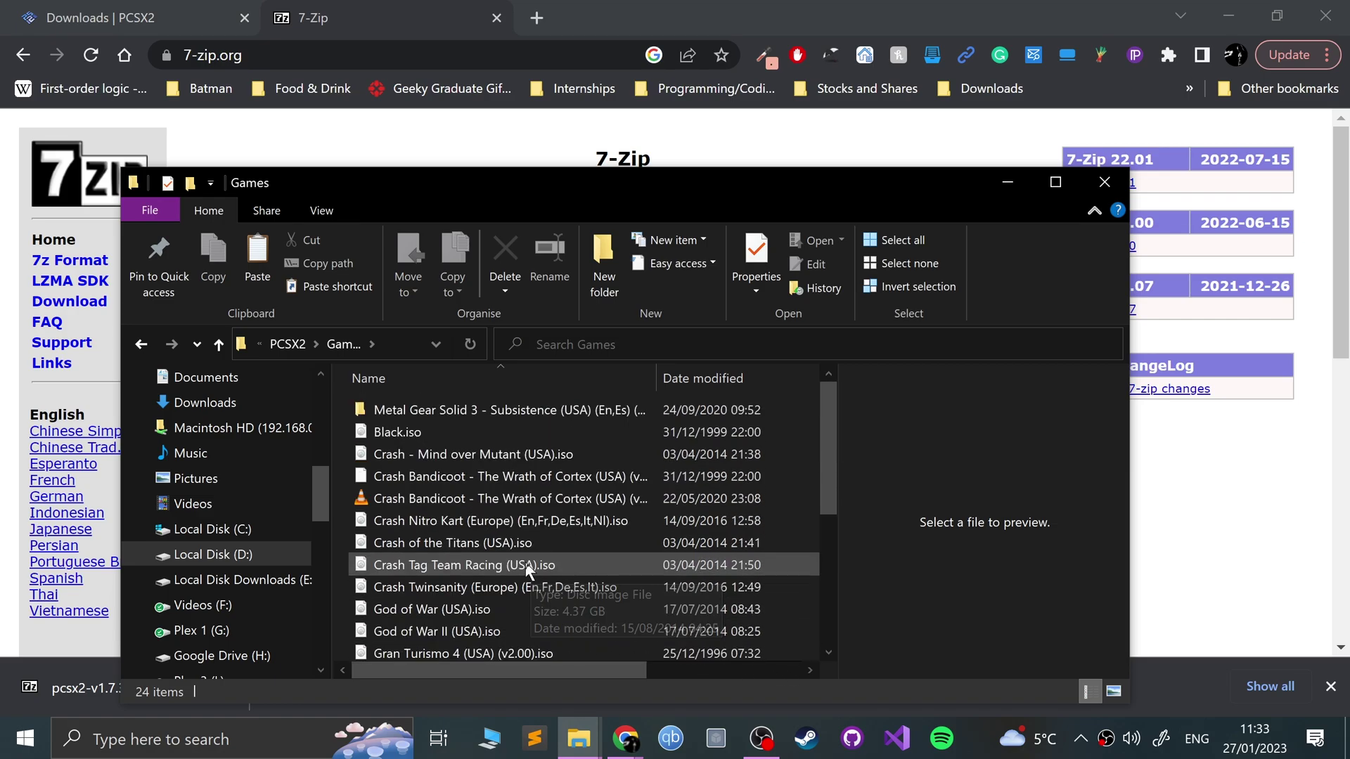
key("alt+Up")
key("alt+Up")
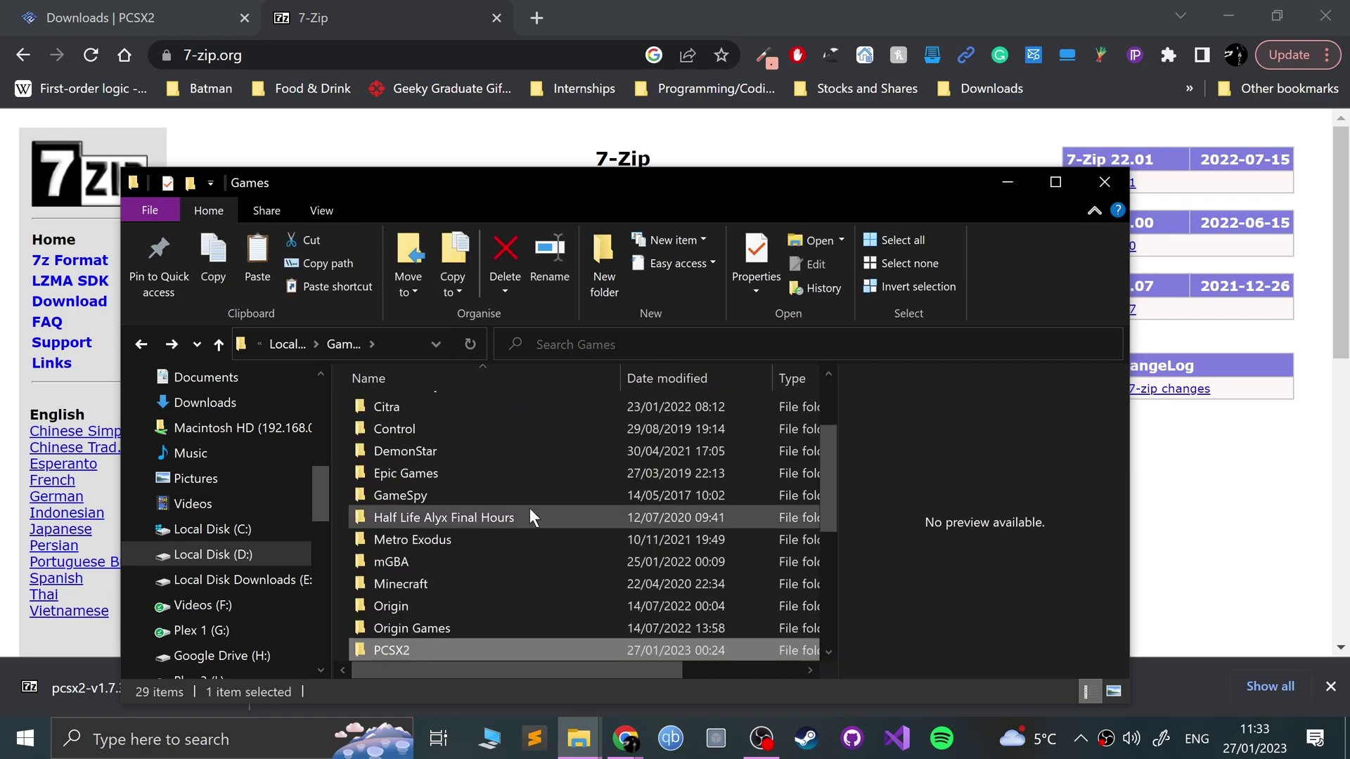